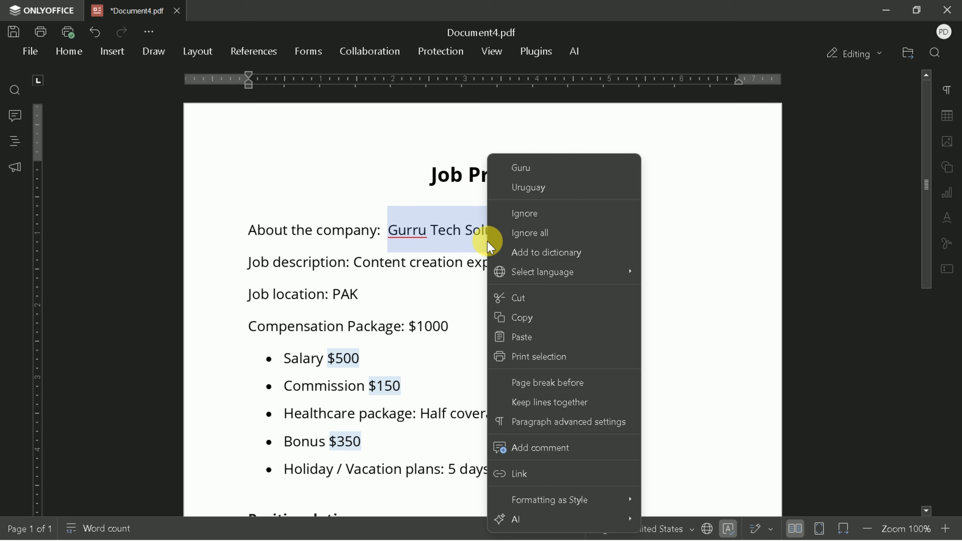
{"action": "left_click", "coordinate": [545, 483]}
{"action": "type", "text": "https://www.youtube.com/@gurrutechsolutions"}
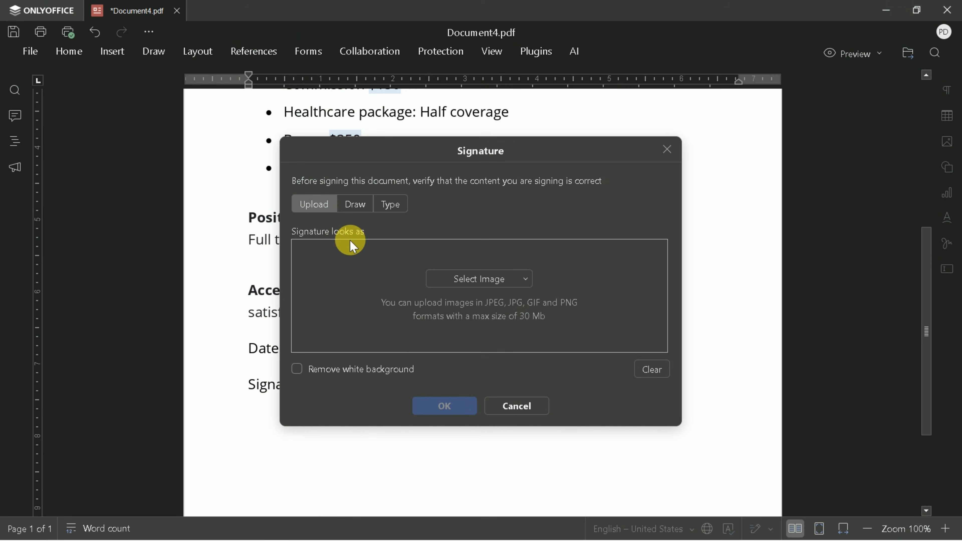
Look through the Draw and Type options for creating a signature in the PDF form.
{"action": "left_click", "coordinate": [365, 213]}
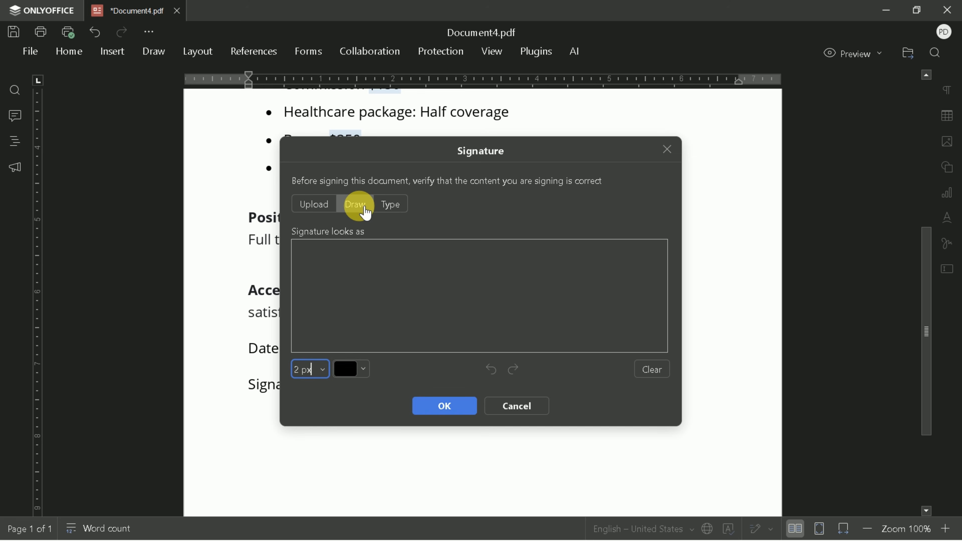
{"action": "left_click", "coordinate": [381, 209]}
{"action": "left_click", "coordinate": [350, 370]}
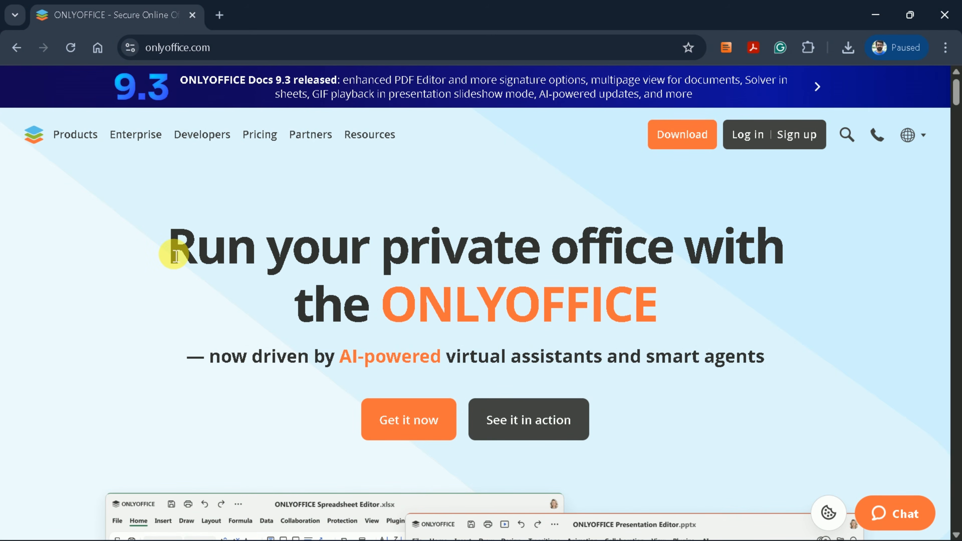
Switch to the browser and examine the onlyoffice.com home page's introduction and its overview of the ONLYOFFICE Docs suite.
{"action": "left_click_drag", "start_coordinate": [172, 251], "coordinate": [778, 232]}
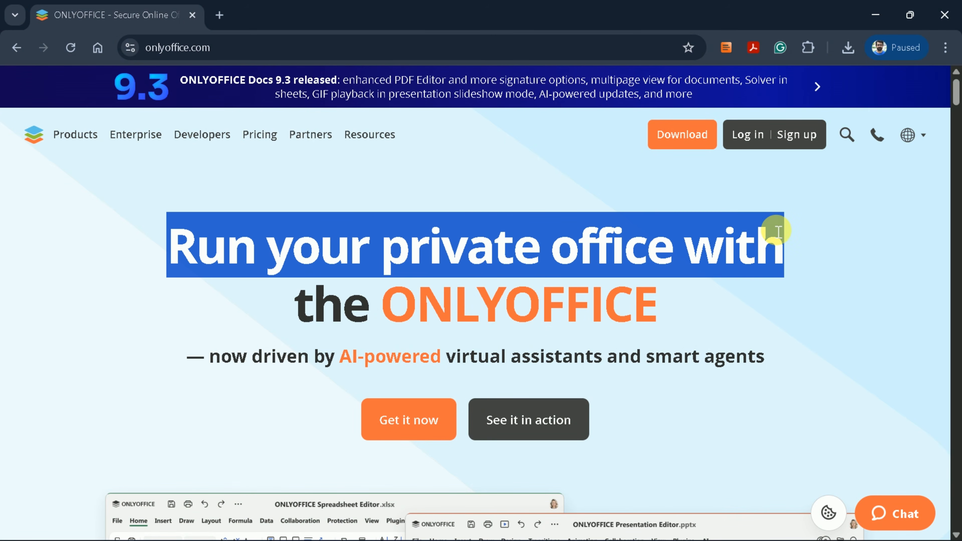
{"action": "left_click", "coordinate": [731, 296]}
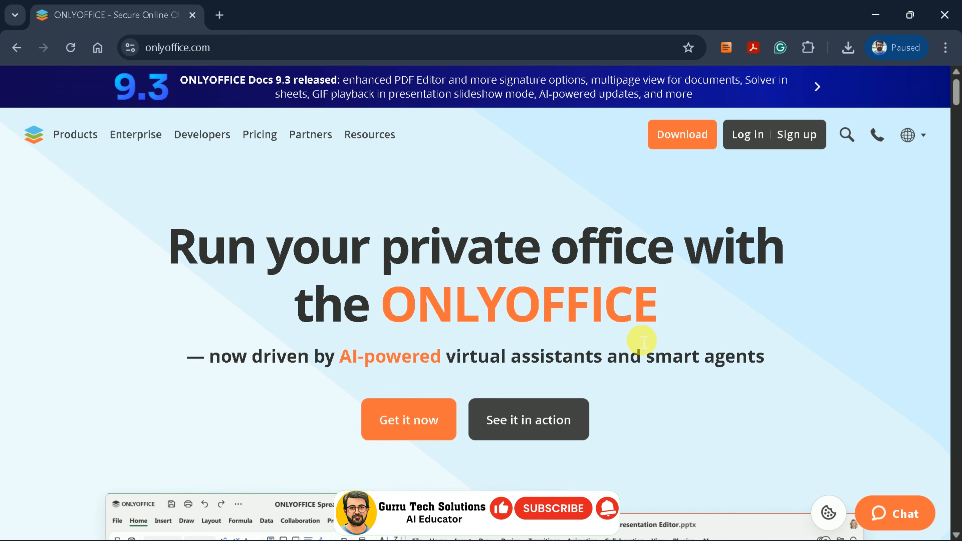
{"action": "scroll", "coordinate": [643, 340], "scroll_direction": "down", "scroll_amount": 7}
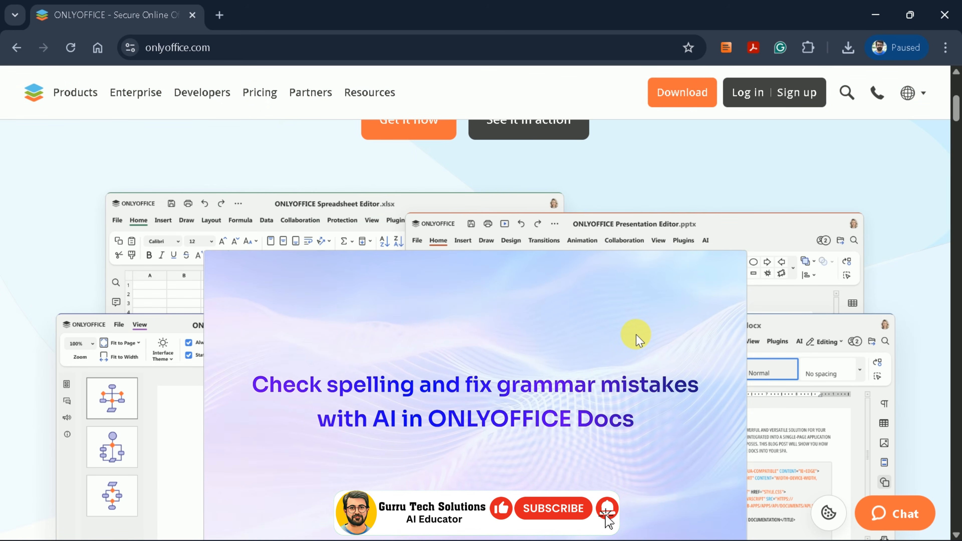
{"action": "scroll", "coordinate": [637, 332], "scroll_direction": "down", "scroll_amount": 2}
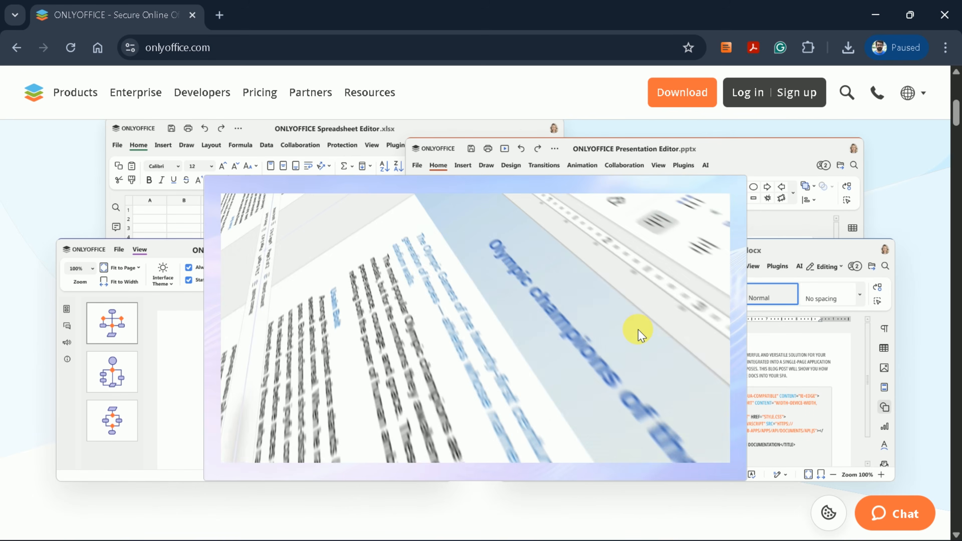
{"action": "scroll", "coordinate": [638, 329], "scroll_direction": "down", "scroll_amount": 6}
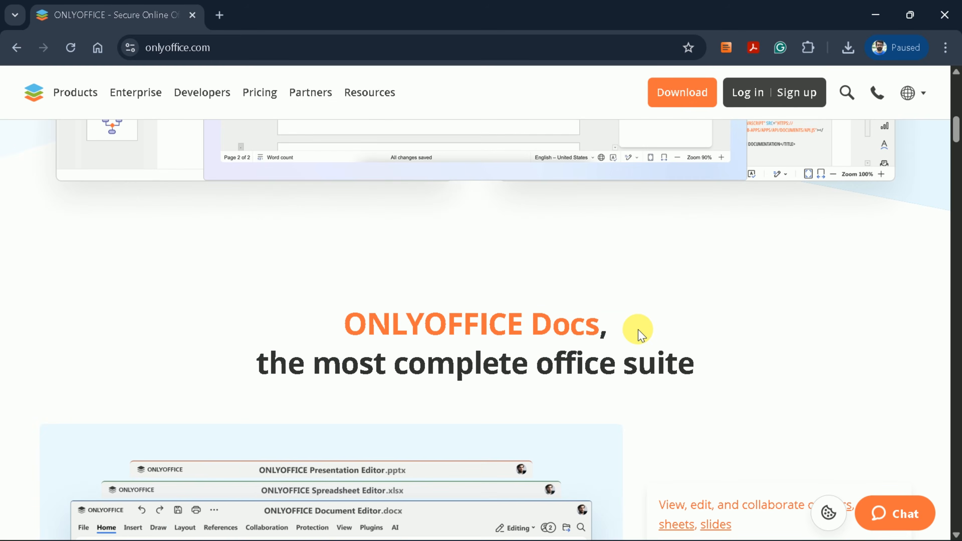
{"action": "scroll", "coordinate": [640, 335], "scroll_direction": "down", "scroll_amount": 3}
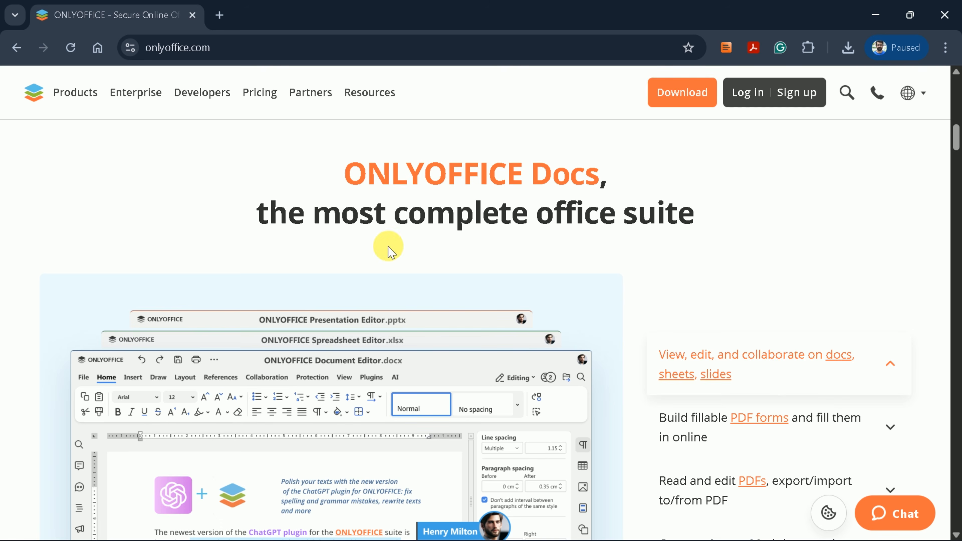
{"action": "scroll", "coordinate": [518, 244], "scroll_direction": "down", "scroll_amount": 2}
{"action": "scroll", "coordinate": [548, 261], "scroll_direction": "down", "scroll_amount": 3}
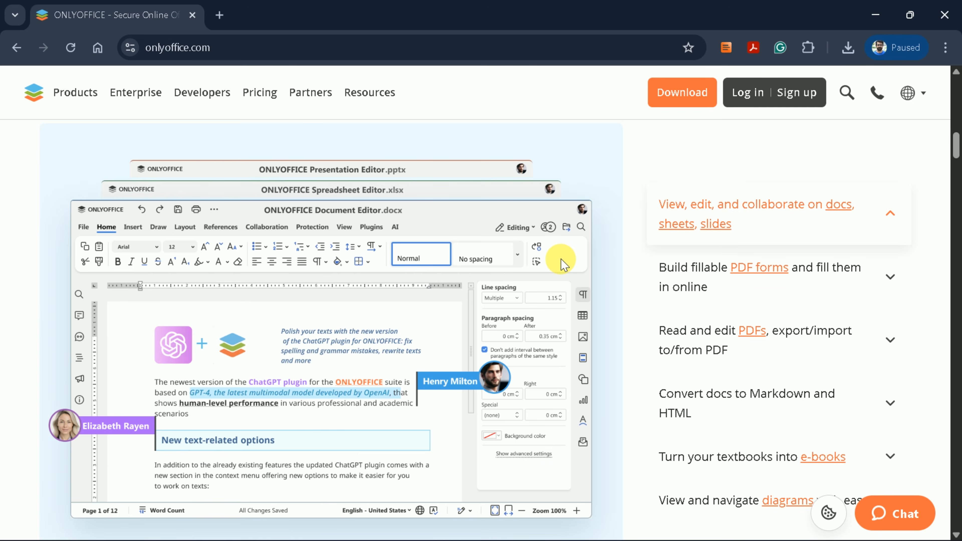
{"action": "scroll", "coordinate": [563, 265], "scroll_direction": "down", "scroll_amount": 9}
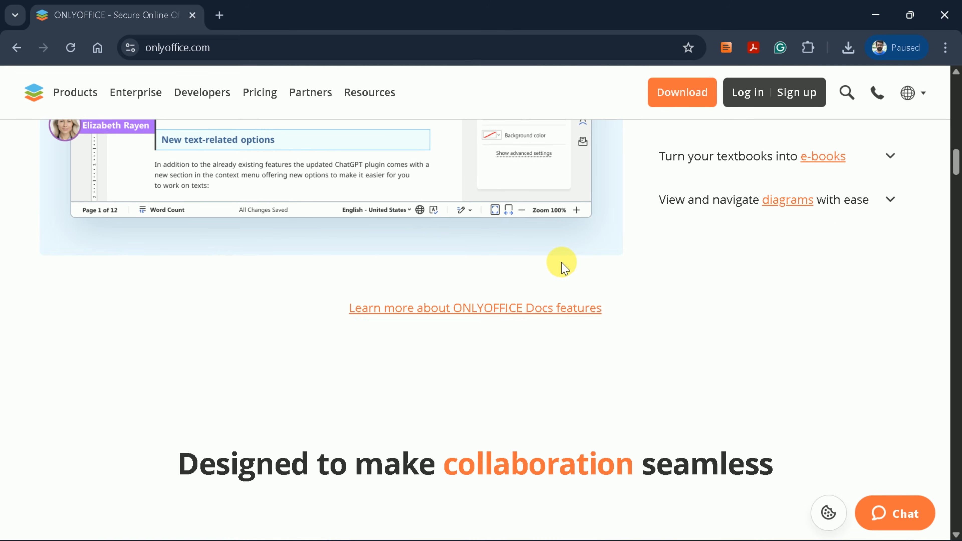
Examine the home page sections on collaboration, AI assistants and smart agents, and the platforms and devices on which Docs can be used.
{"action": "scroll", "coordinate": [562, 272], "scroll_direction": "down", "scroll_amount": 2}
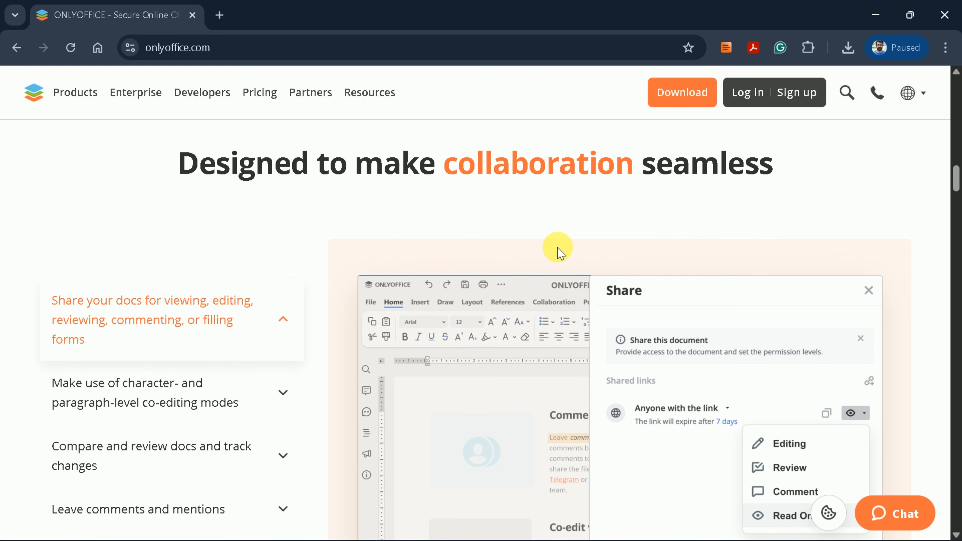
{"action": "scroll", "coordinate": [601, 262], "scroll_direction": "down", "scroll_amount": 2}
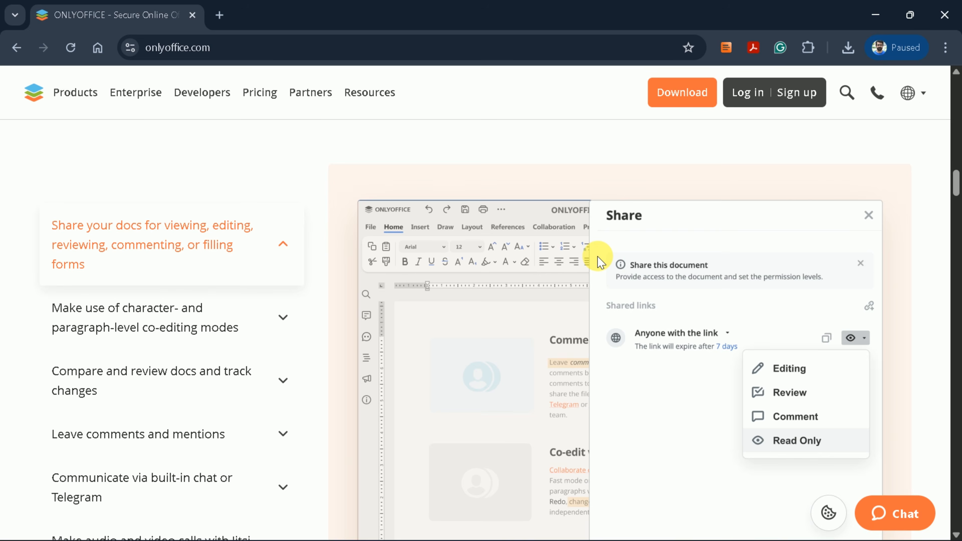
{"action": "scroll", "coordinate": [600, 262], "scroll_direction": "down", "scroll_amount": 2}
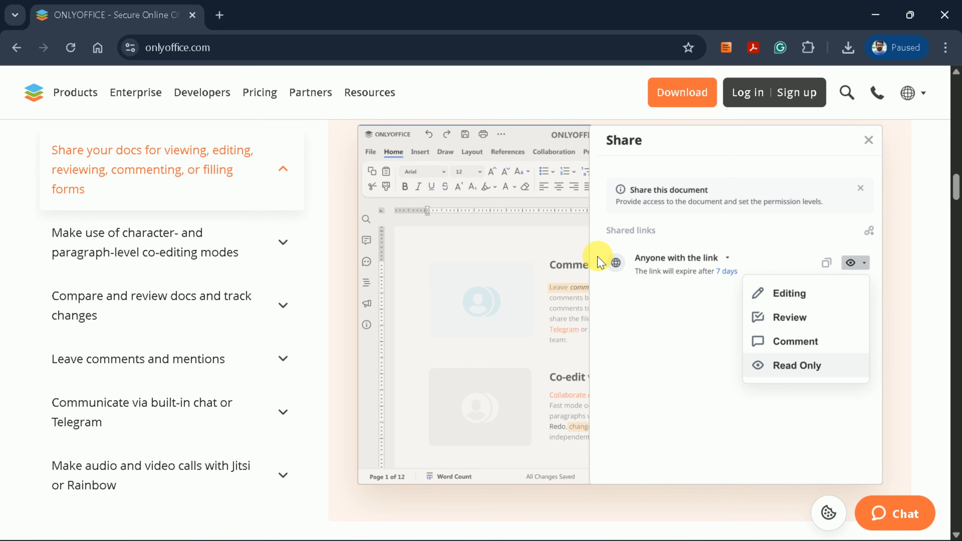
{"action": "scroll", "coordinate": [600, 261], "scroll_direction": "down", "scroll_amount": 10}
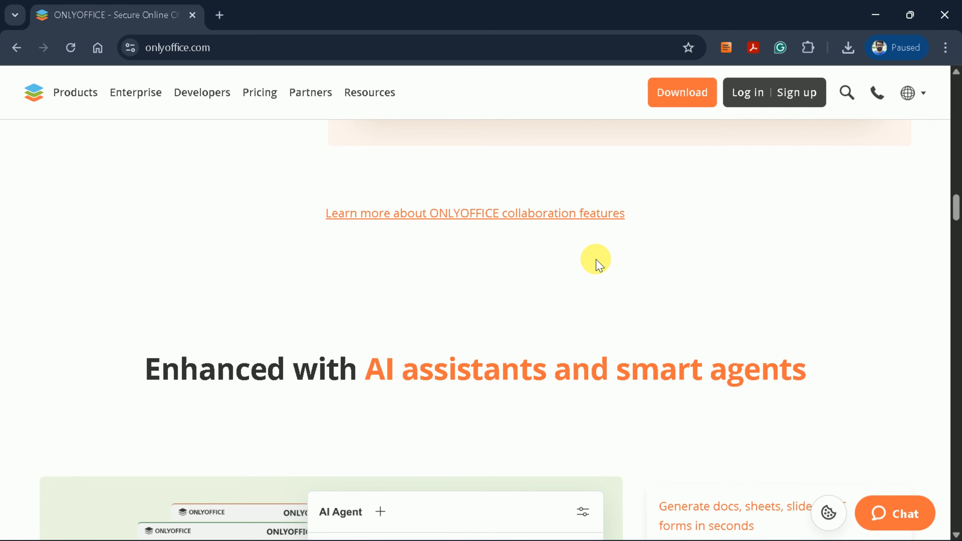
{"action": "scroll", "coordinate": [598, 264], "scroll_direction": "down", "scroll_amount": 4}
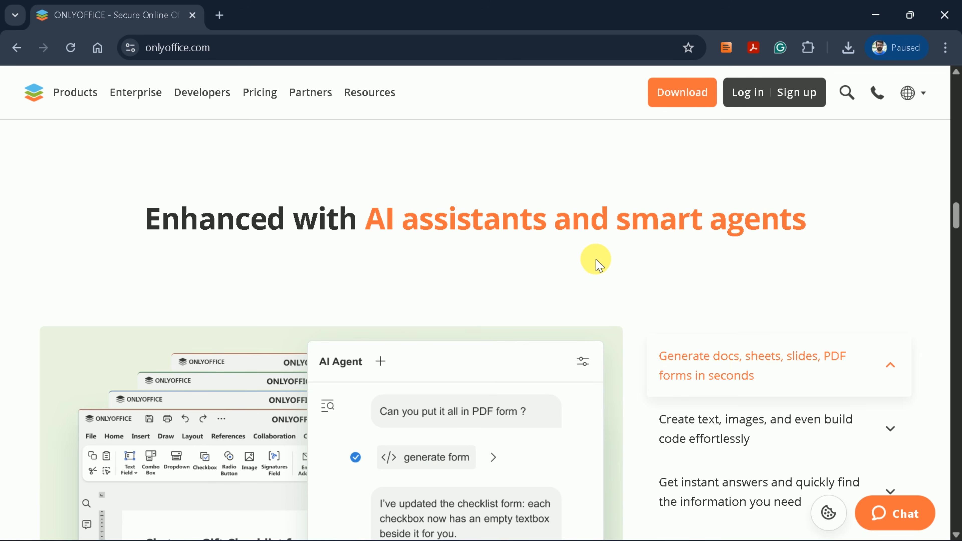
{"action": "scroll", "coordinate": [599, 263], "scroll_direction": "down", "scroll_amount": 2}
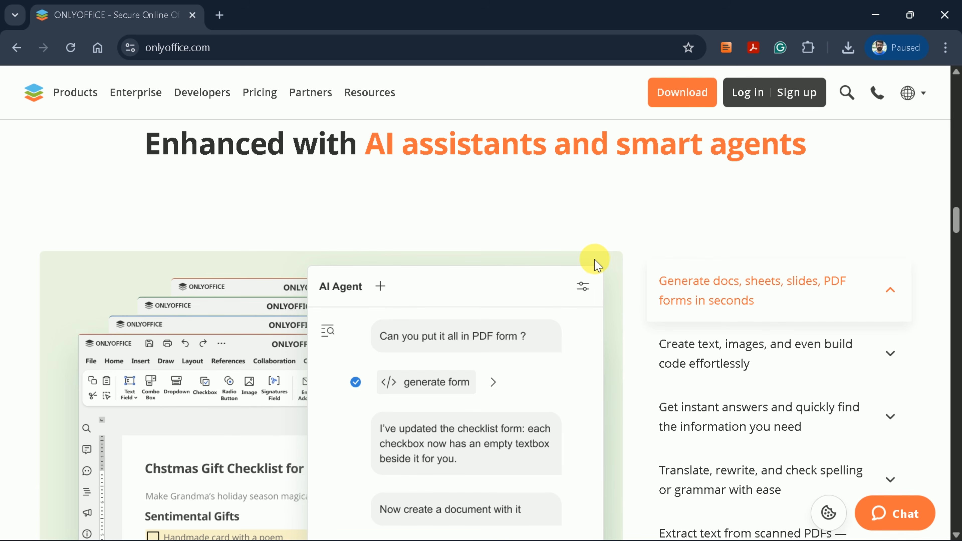
{"action": "scroll", "coordinate": [587, 269], "scroll_direction": "down", "scroll_amount": 2}
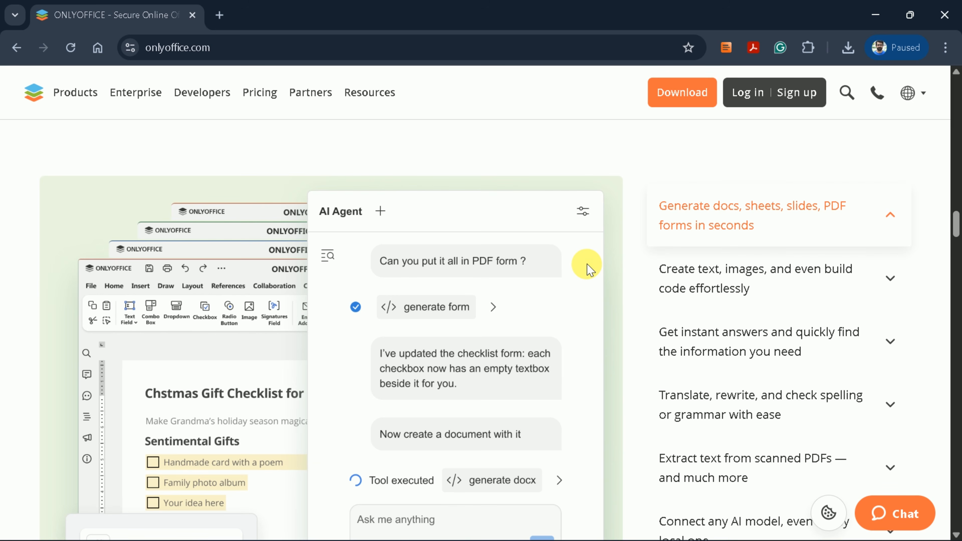
{"action": "scroll", "coordinate": [587, 269], "scroll_direction": "down", "scroll_amount": 2}
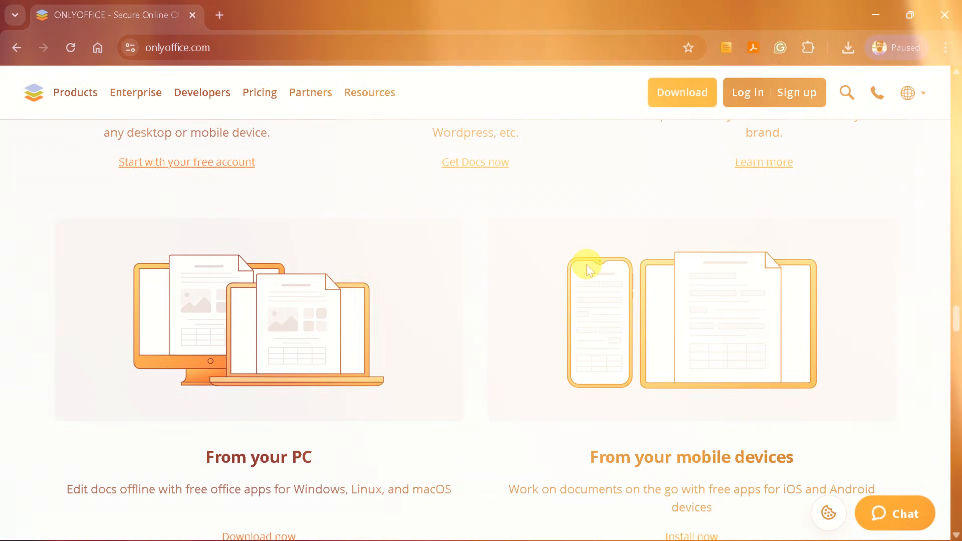
{"action": "scroll", "coordinate": [586, 267], "scroll_direction": "up", "scroll_amount": 4}
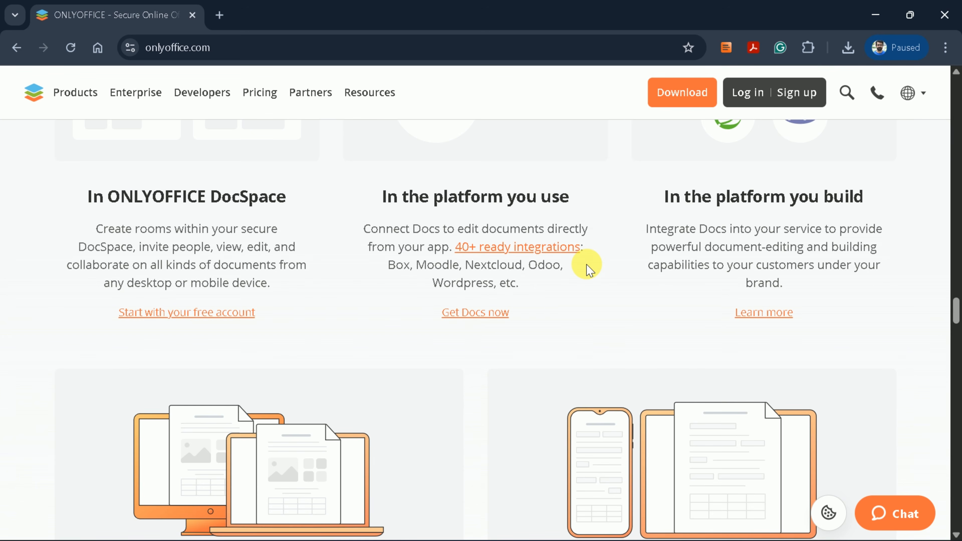
{"action": "scroll", "coordinate": [590, 270], "scroll_direction": "down", "scroll_amount": 4}
{"action": "scroll", "coordinate": [588, 272], "scroll_direction": "down", "scroll_amount": 2}
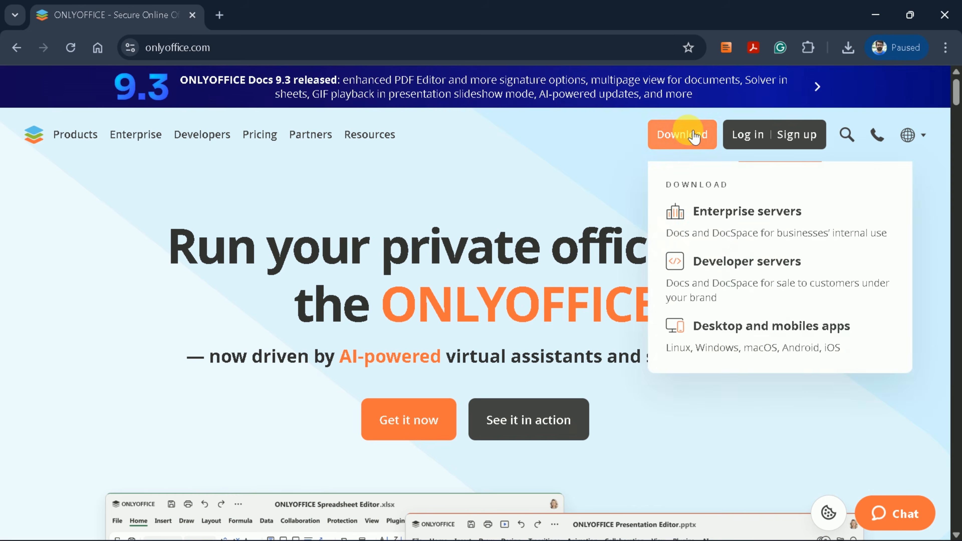
Go to the desktop and mobile apps download page and choose the Desktop editors for Windows.
{"action": "mouse_move", "coordinate": [693, 148]}
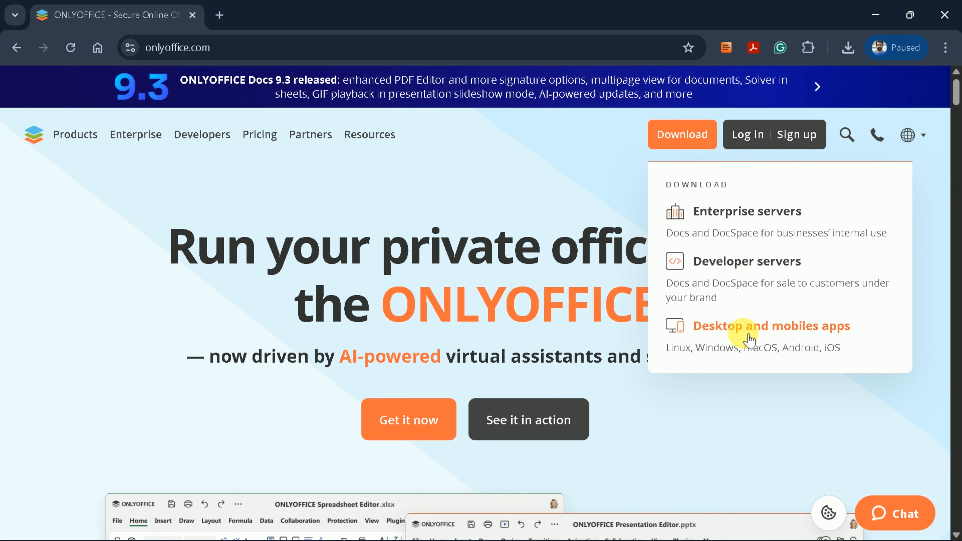
{"action": "left_click", "coordinate": [737, 327]}
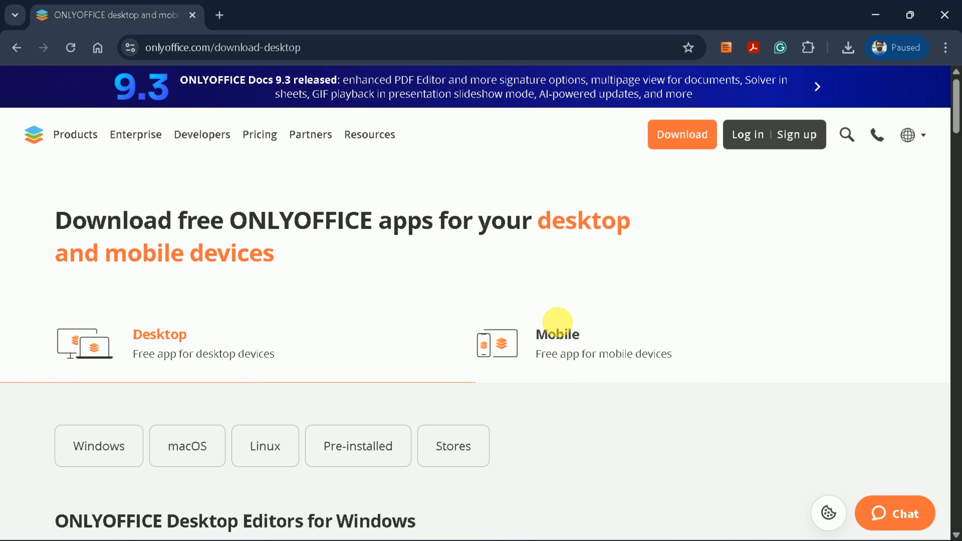
{"action": "left_click", "coordinate": [161, 339]}
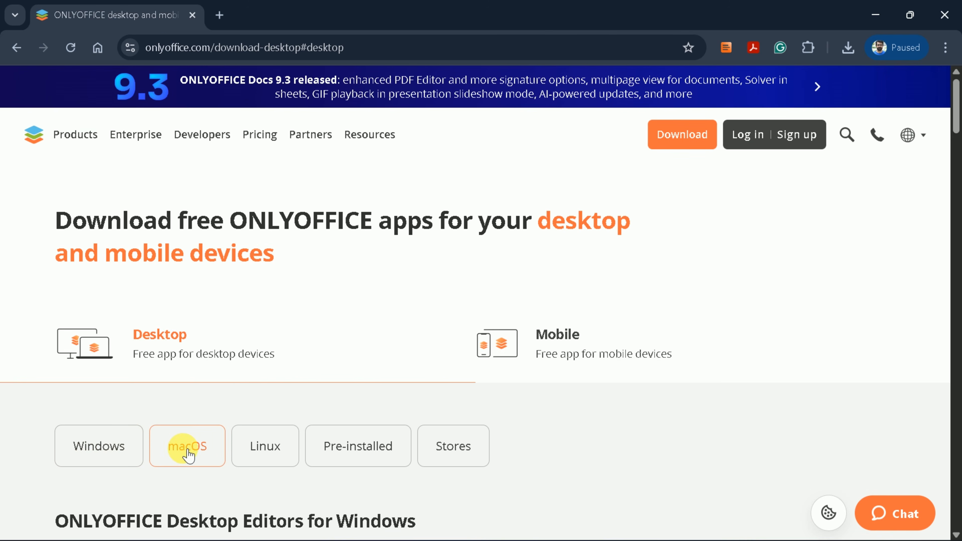
{"action": "left_click", "coordinate": [93, 459]}
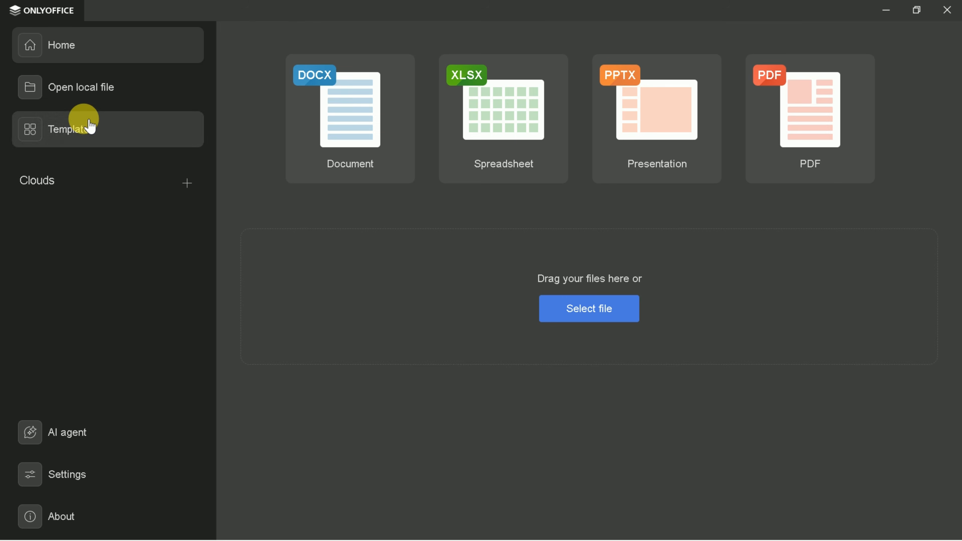
Switch to the ONLYOFFICE desktop app and browse its document, spreadsheet, presentation and PDF templates.
{"action": "left_click", "coordinate": [90, 127]}
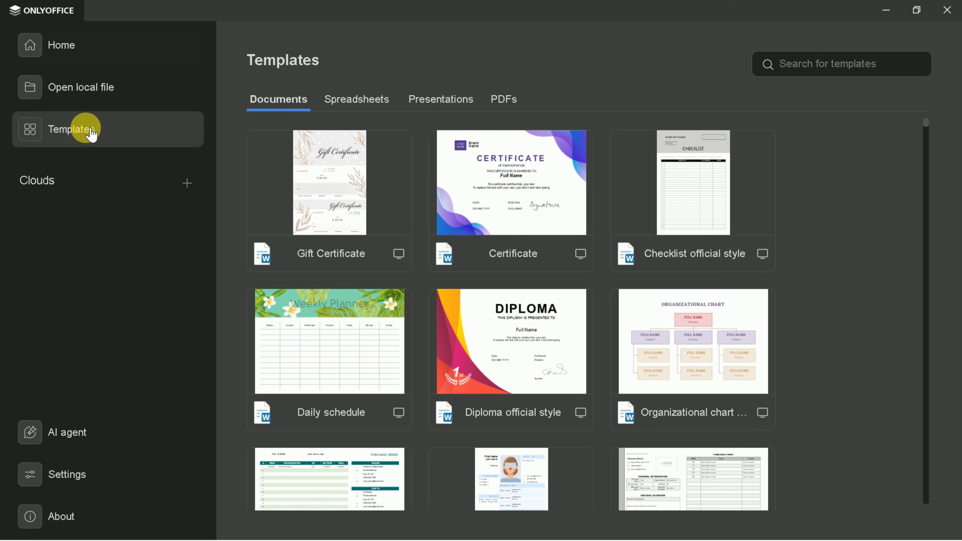
{"action": "scroll", "coordinate": [471, 227], "scroll_direction": "down", "scroll_amount": 9}
{"action": "scroll", "coordinate": [454, 223], "scroll_direction": "up", "scroll_amount": 9}
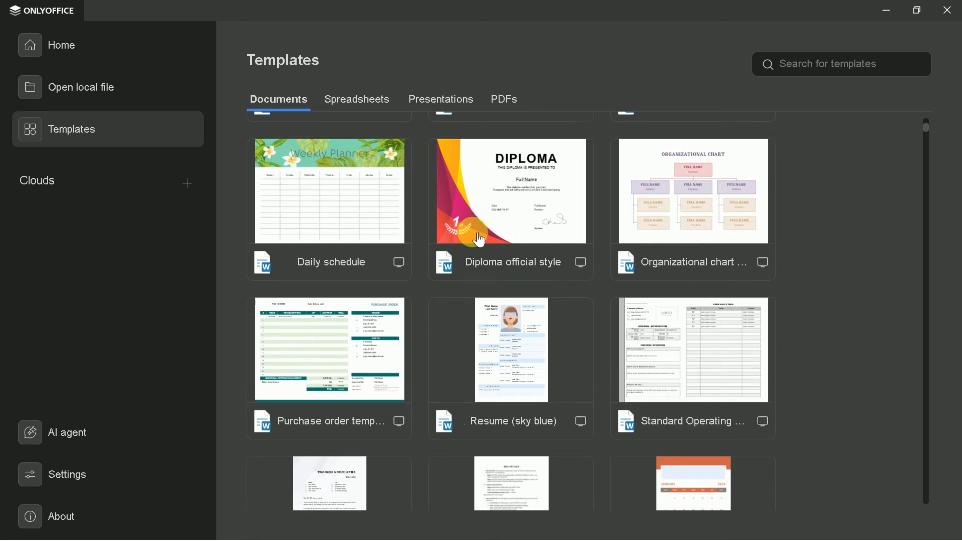
{"action": "left_click", "coordinate": [358, 99]}
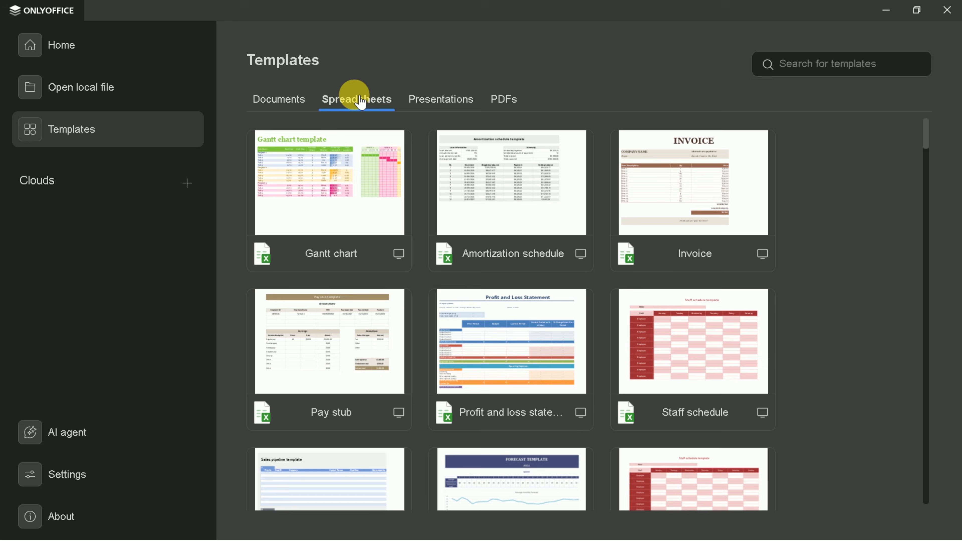
{"action": "scroll", "coordinate": [440, 226], "scroll_direction": "down", "scroll_amount": 6}
{"action": "scroll", "coordinate": [441, 227], "scroll_direction": "up", "scroll_amount": 6}
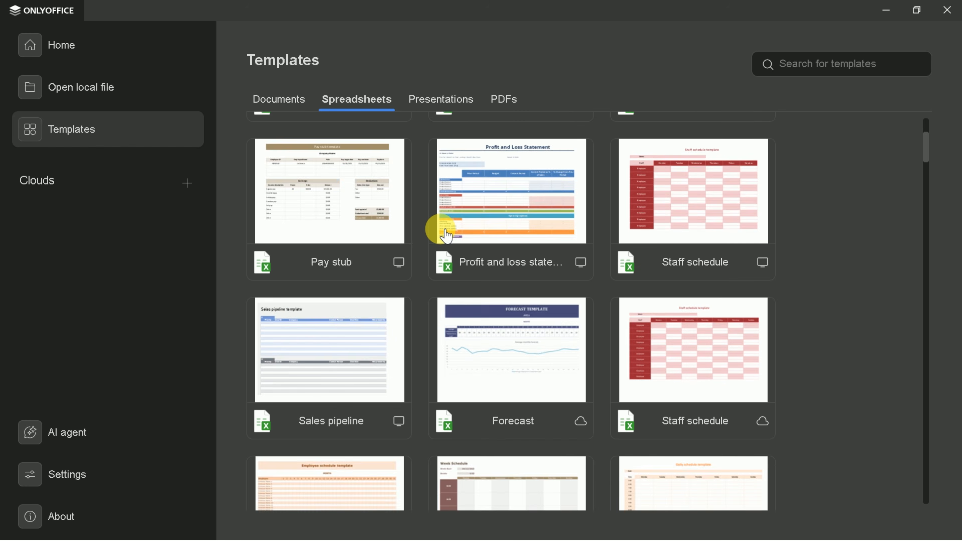
{"action": "left_click", "coordinate": [432, 99]}
{"action": "scroll", "coordinate": [530, 243], "scroll_direction": "down", "scroll_amount": 6}
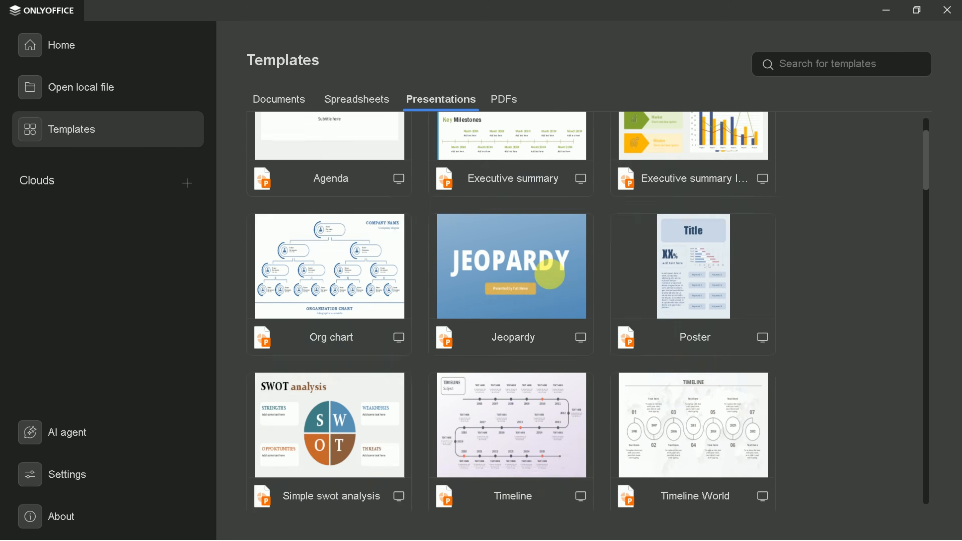
{"action": "scroll", "coordinate": [555, 279], "scroll_direction": "up", "scroll_amount": 6}
{"action": "left_click", "coordinate": [505, 103]}
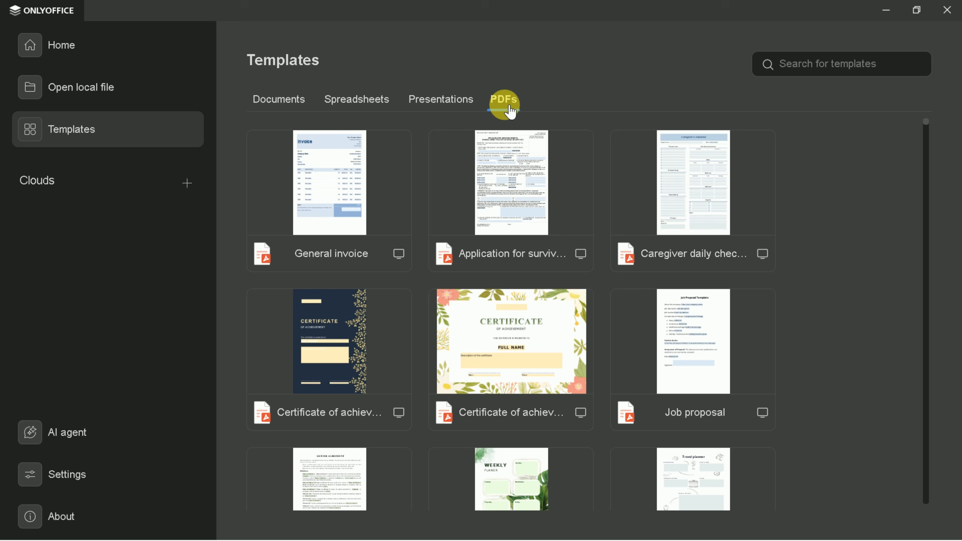
{"action": "scroll", "coordinate": [574, 258], "scroll_direction": "down", "scroll_amount": 5}
{"action": "scroll", "coordinate": [575, 261], "scroll_direction": "up", "scroll_amount": 5}
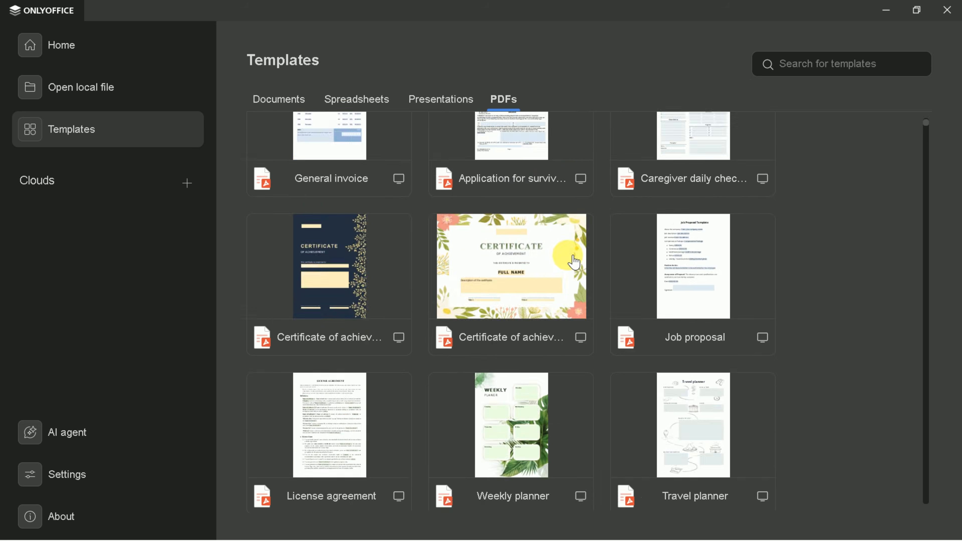
Create a new text document and, in the AI configuration, choose to add an AI model for the Chatbot task.
{"action": "left_click", "coordinate": [85, 49]}
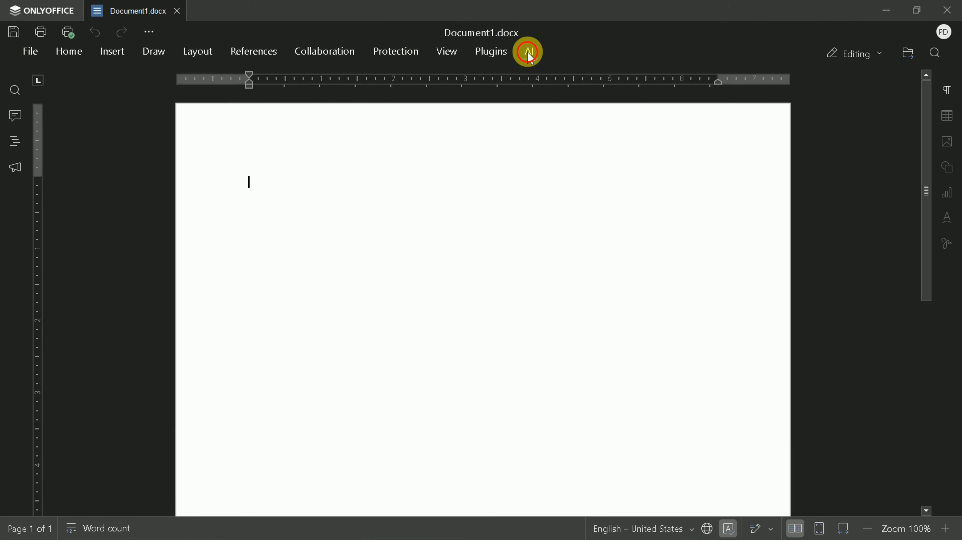
{"action": "left_click", "coordinate": [530, 53]}
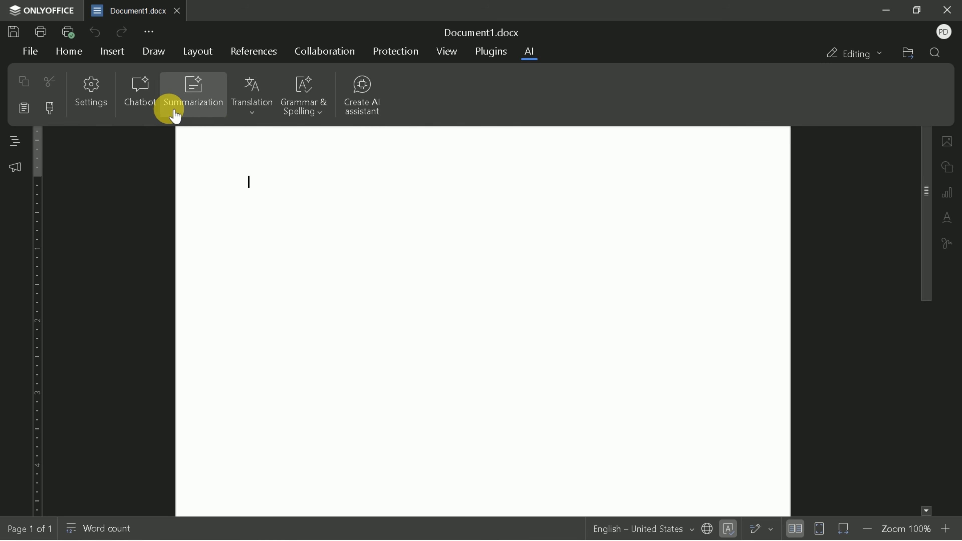
{"action": "left_click", "coordinate": [113, 115]}
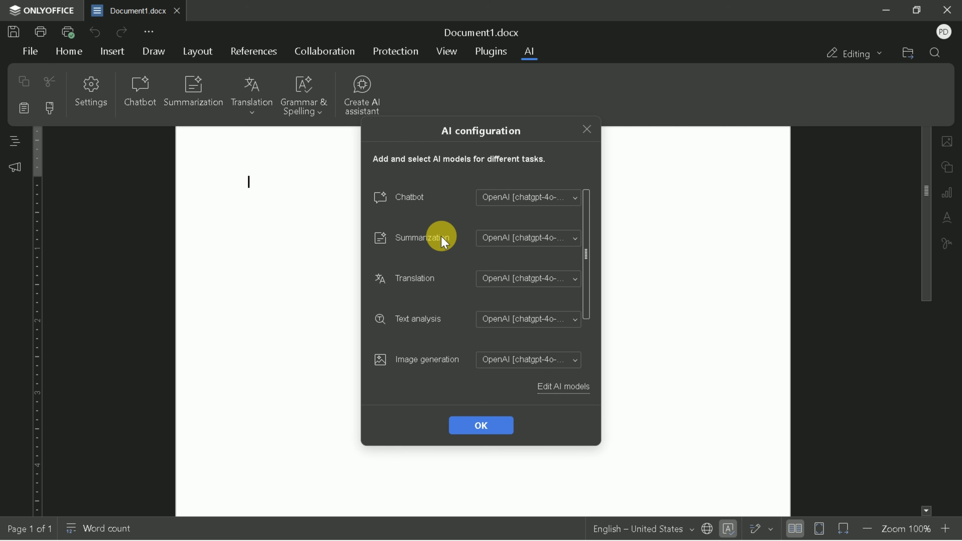
{"action": "scroll", "coordinate": [500, 286], "scroll_direction": "down", "scroll_amount": 3}
{"action": "scroll", "coordinate": [504, 294], "scroll_direction": "up", "scroll_amount": 3}
{"action": "left_click", "coordinate": [530, 198]}
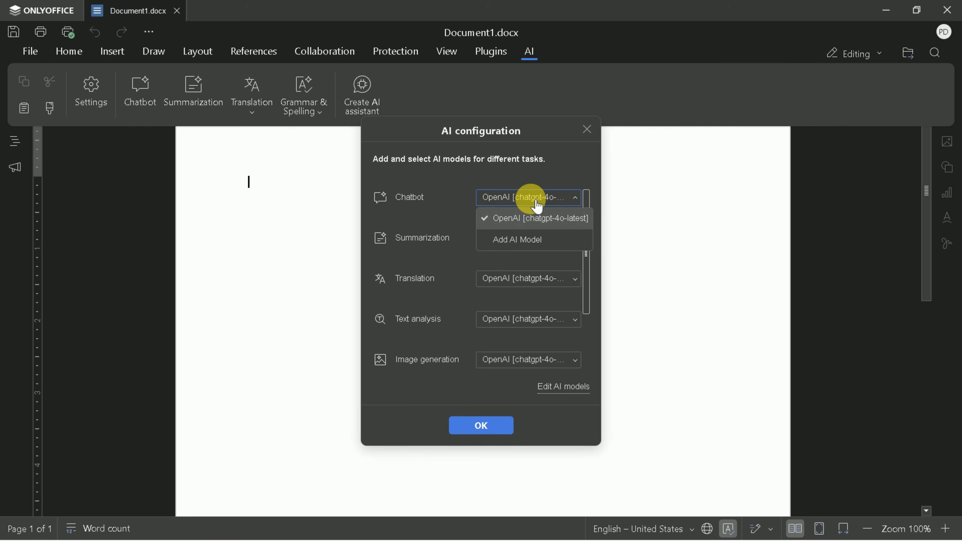
{"action": "left_click", "coordinate": [532, 240]}
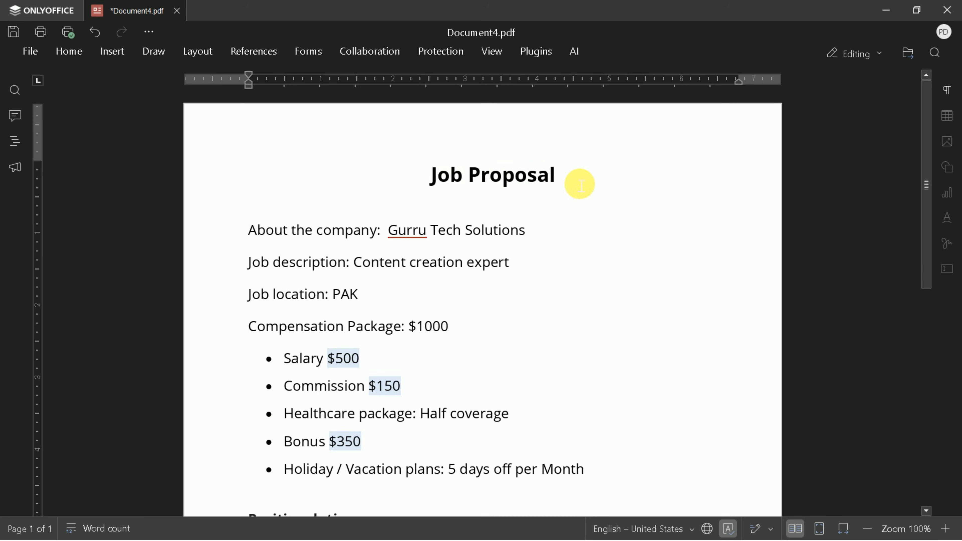
Insert a signature field after the "Signature:" label at the end of the job proposal form.
{"action": "left_click_drag", "start_coordinate": [577, 183], "coordinate": [415, 185]}
{"action": "left_click", "coordinate": [503, 178]}
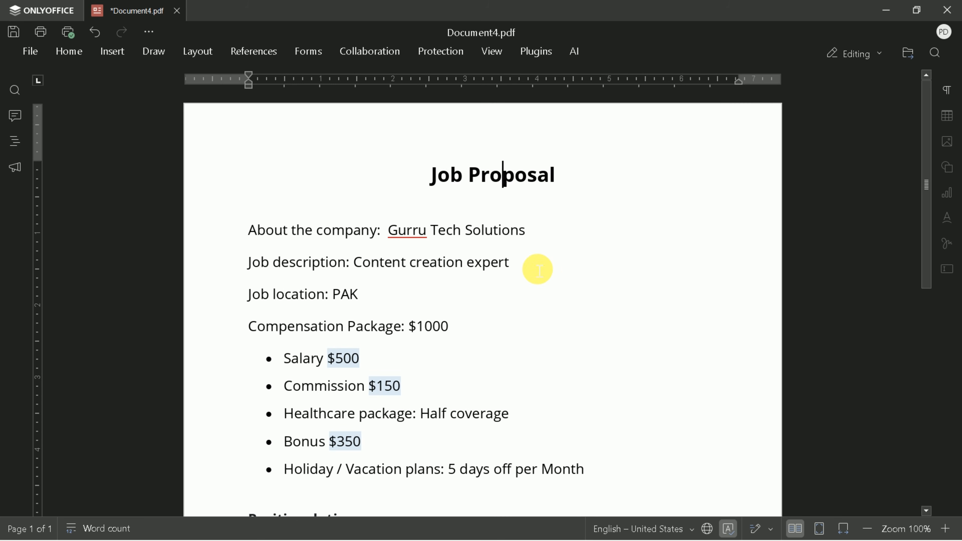
{"action": "scroll", "coordinate": [538, 270], "scroll_direction": "down", "scroll_amount": 8}
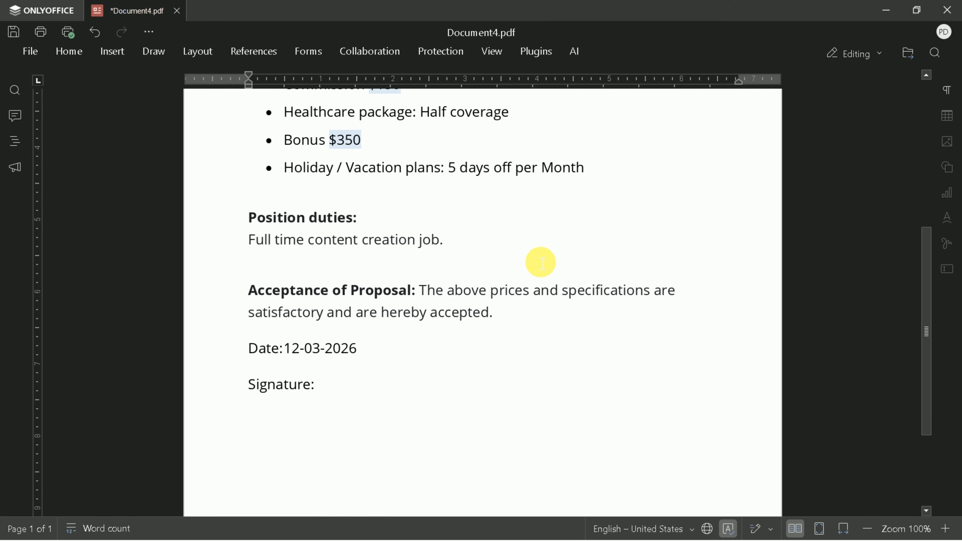
{"action": "left_click", "coordinate": [346, 400]}
{"action": "left_click", "coordinate": [309, 53]}
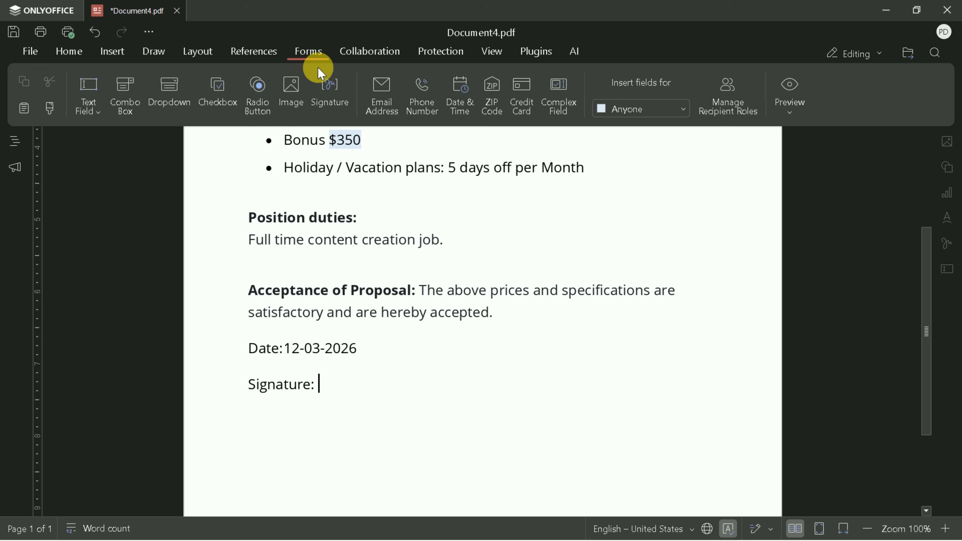
{"action": "left_click", "coordinate": [339, 107]}
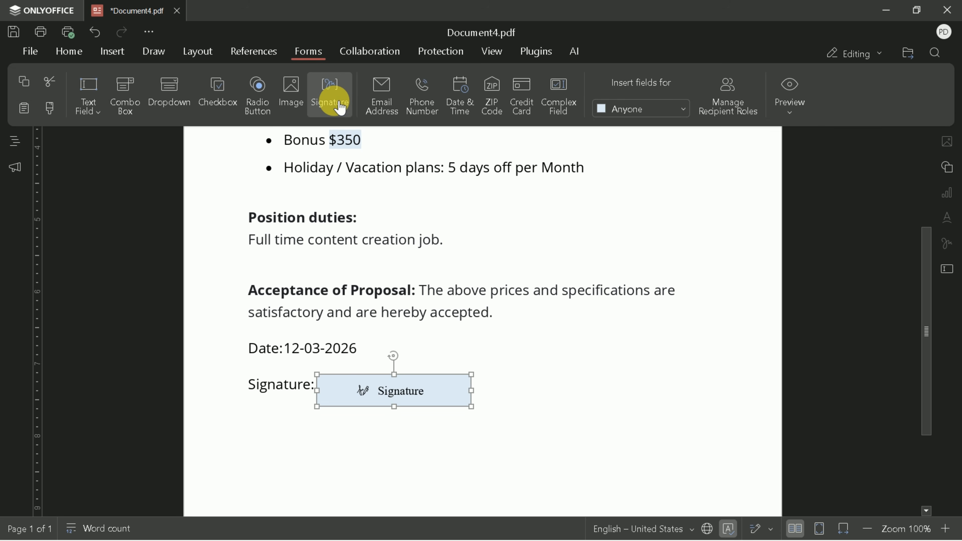
{"action": "left_click", "coordinate": [367, 411]}
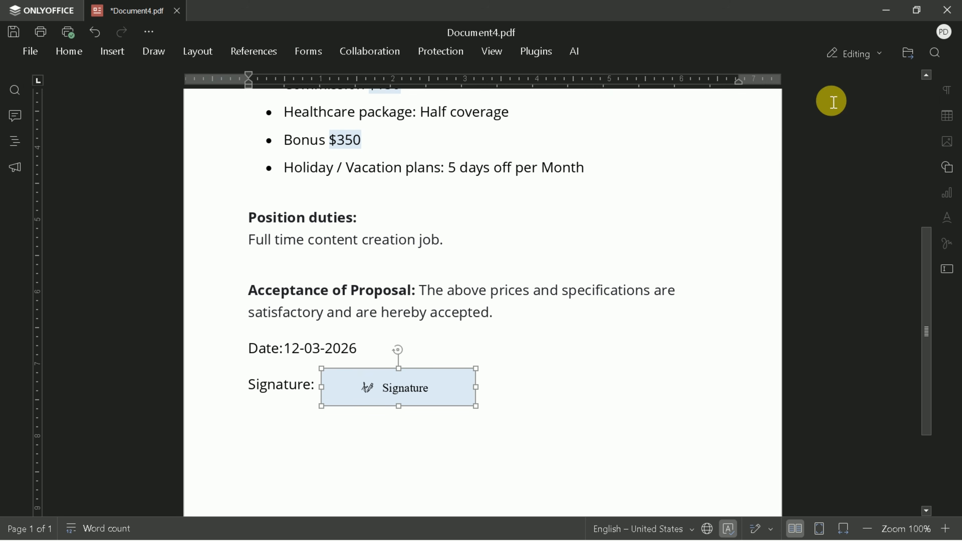
Switch the form to Preview mode and start signing in its signature field.
{"action": "left_click", "coordinate": [866, 54]}
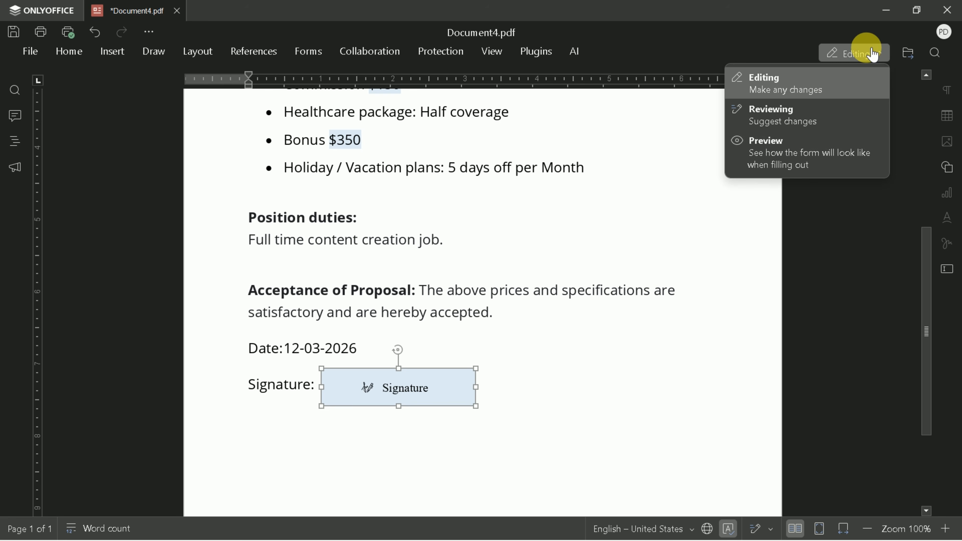
{"action": "left_click", "coordinate": [780, 161]}
{"action": "left_click", "coordinate": [422, 386]}
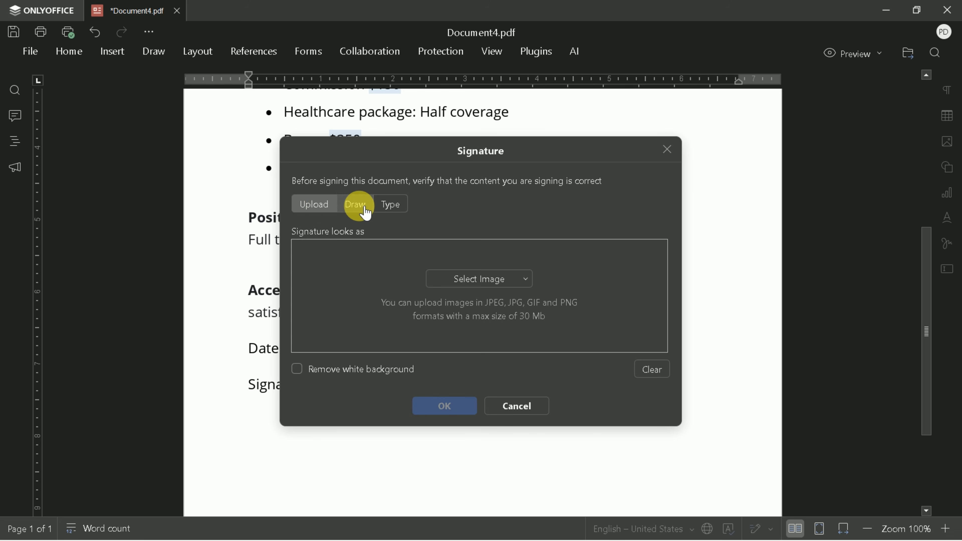
Create a typed signature with the signer's full name in Bodoni MT Condensed, size 26, bold and italic.
{"action": "left_click", "coordinate": [356, 205]}
{"action": "left_click", "coordinate": [391, 203]}
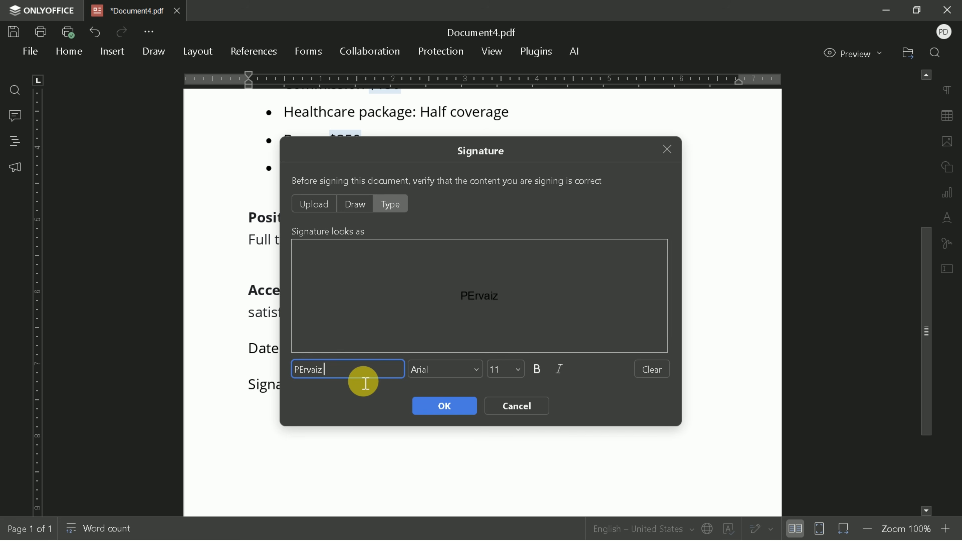
{"action": "left_click", "coordinate": [460, 370]}
{"action": "scroll", "coordinate": [454, 443], "scroll_direction": "down", "scroll_amount": 5}
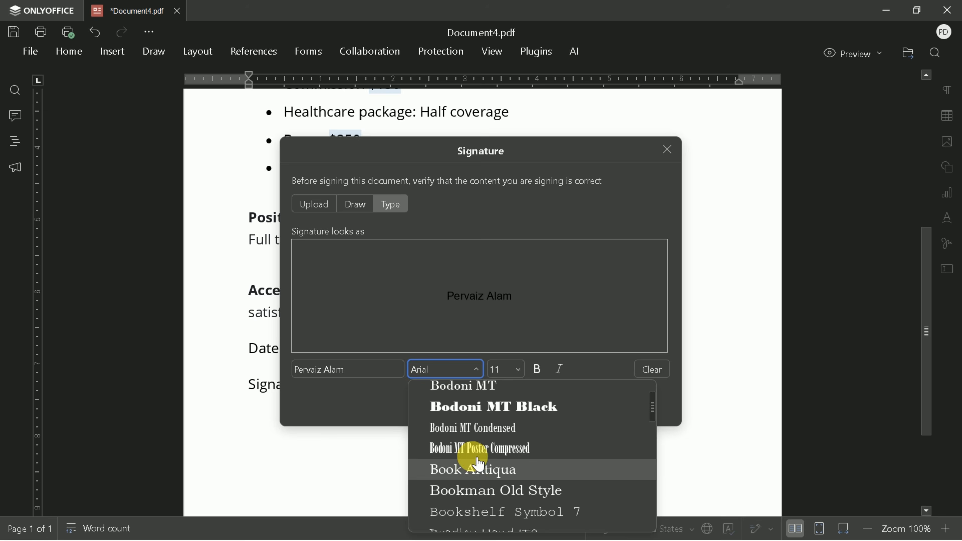
{"action": "left_click", "coordinate": [474, 428]}
{"action": "left_click", "coordinate": [508, 370]}
{"action": "left_click", "coordinate": [518, 394]}
{"action": "left_click", "coordinate": [537, 369]}
{"action": "left_click", "coordinate": [559, 370]}
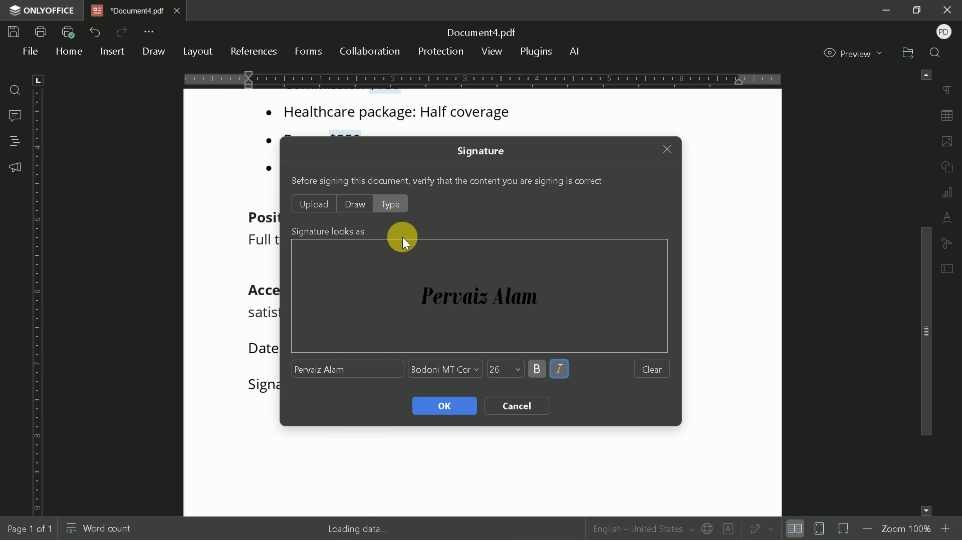
Try a freehand drawn signature with a 2 px line, switching the pen colour from black to white.
{"action": "left_click", "coordinate": [363, 204]}
{"action": "mouse_move", "coordinate": [364, 291]}
{"action": "left_mouse_down"}
{"action": "mouse_move", "coordinate": [381, 344]}
{"action": "mouse_move", "coordinate": [361, 307]}
{"action": "mouse_move", "coordinate": [411, 327]}
{"action": "mouse_move", "coordinate": [421, 307]}
{"action": "mouse_move", "coordinate": [453, 312]}
{"action": "mouse_move", "coordinate": [444, 281]}
{"action": "mouse_move", "coordinate": [471, 300]}
{"action": "left_mouse_up"}
{"action": "mouse_move", "coordinate": [470, 292]}
{"action": "left_mouse_down"}
{"action": "mouse_move", "coordinate": [481, 282]}
{"action": "mouse_move", "coordinate": [498, 348]}
{"action": "mouse_move", "coordinate": [516, 270]}
{"action": "mouse_move", "coordinate": [525, 302]}
{"action": "left_mouse_up"}
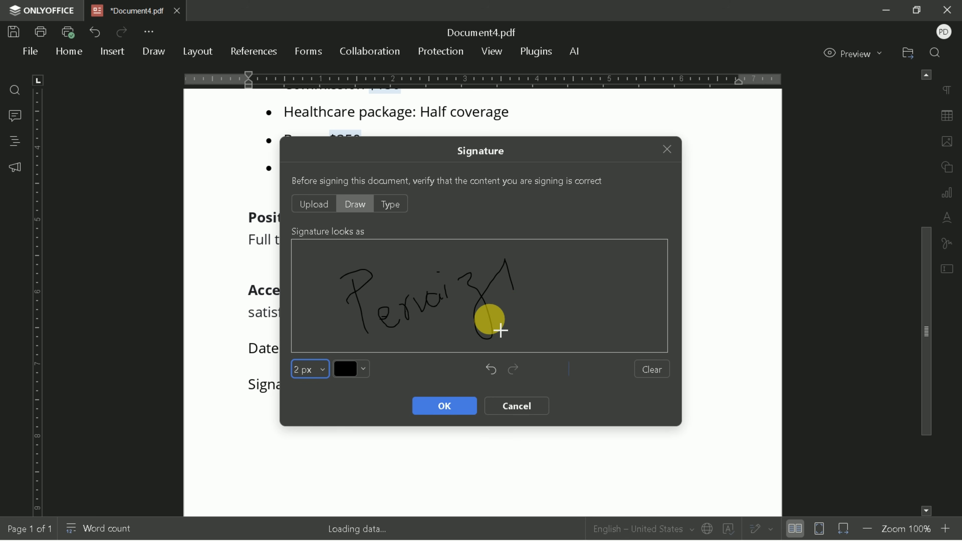
{"action": "left_click", "coordinate": [364, 368]}
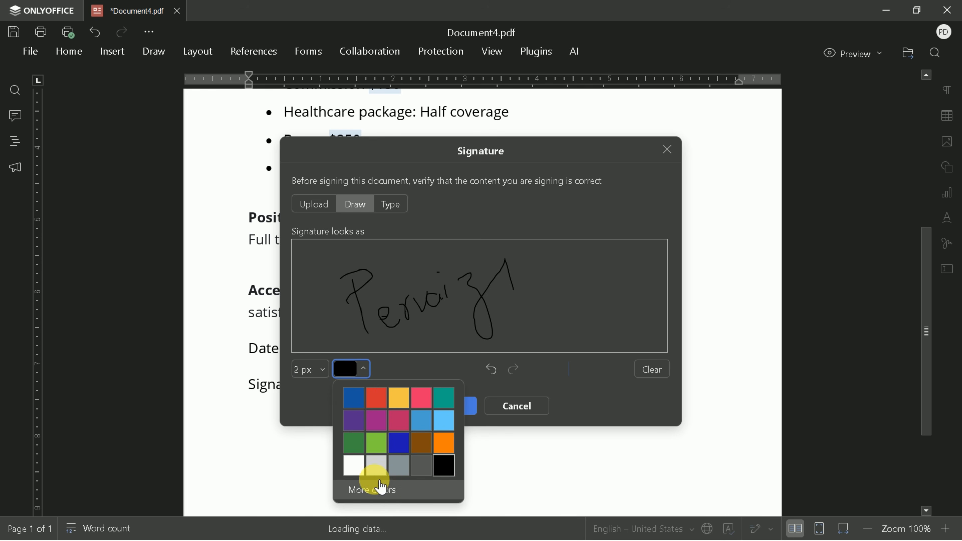
{"action": "left_click", "coordinate": [354, 465]}
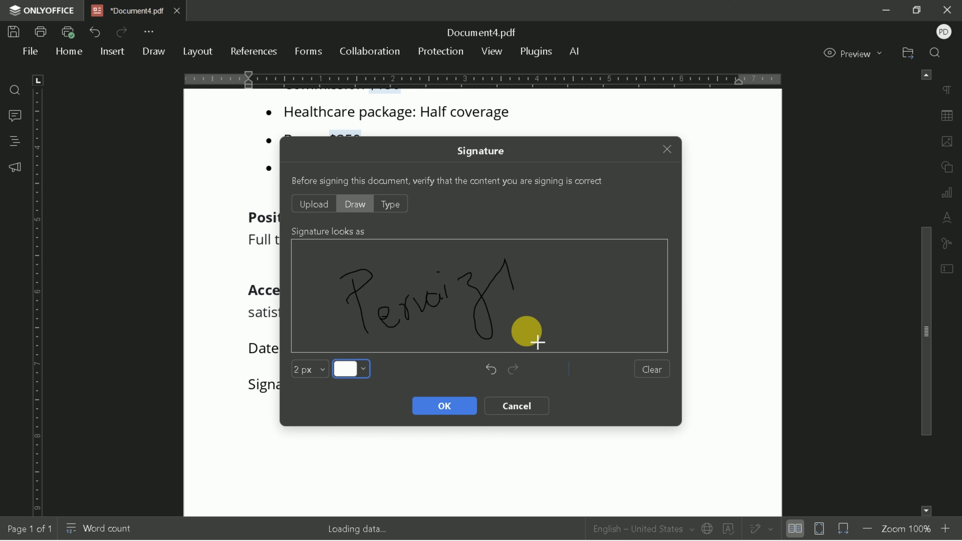
{"action": "mouse_move", "coordinate": [552, 331]}
{"action": "left_mouse_down"}
{"action": "mouse_move", "coordinate": [589, 269]}
{"action": "mouse_move", "coordinate": [603, 293]}
{"action": "left_mouse_up"}
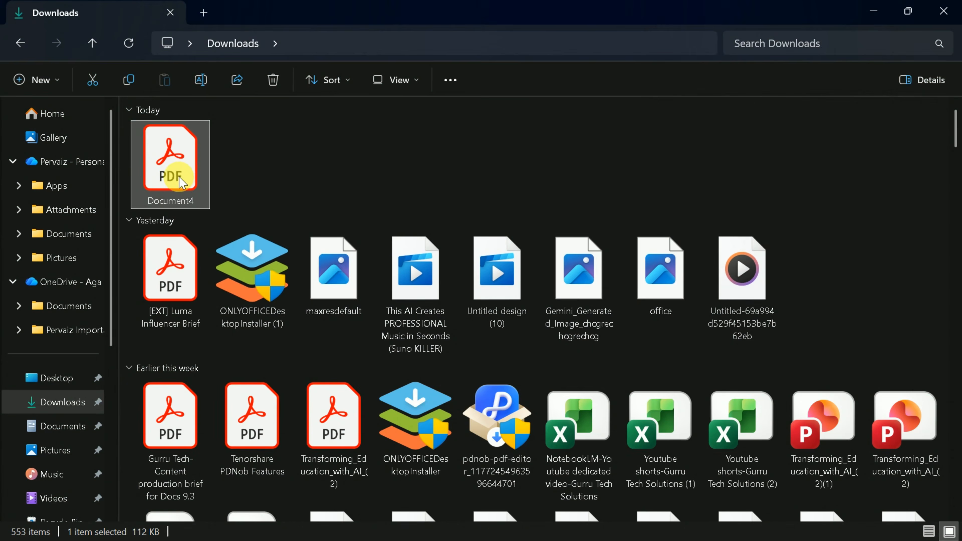
Open the Document4 PDF from the Downloads folder with ONLYOFFICE, entering the file password to unlock it.
{"action": "right_click", "coordinate": [184, 172]}
{"action": "mouse_move", "coordinate": [402, 123]}
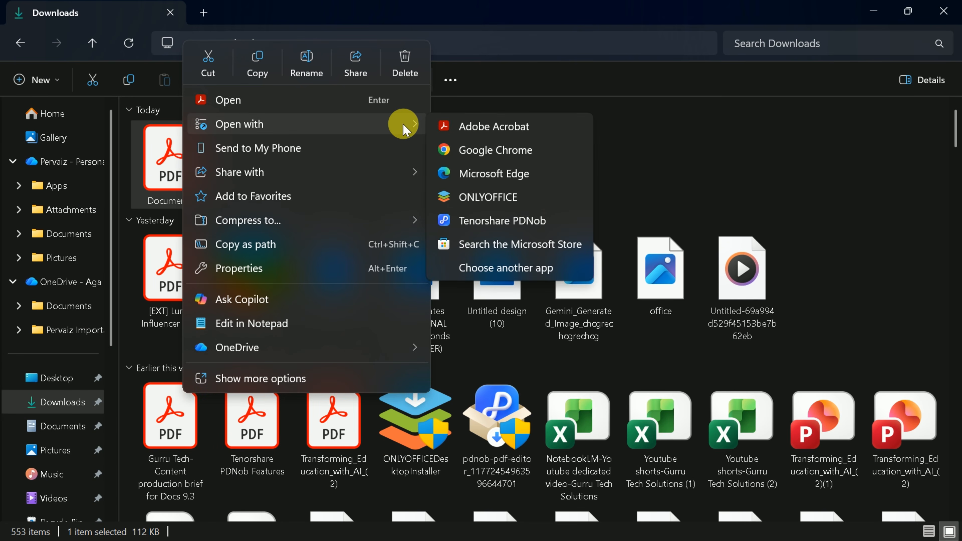
{"action": "left_click", "coordinate": [470, 201]}
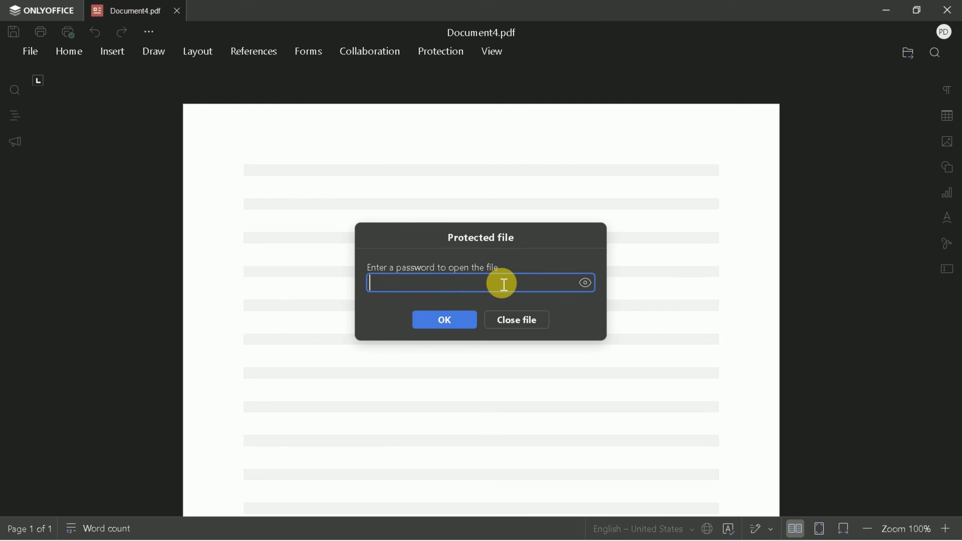
{"action": "left_click", "coordinate": [456, 308]}
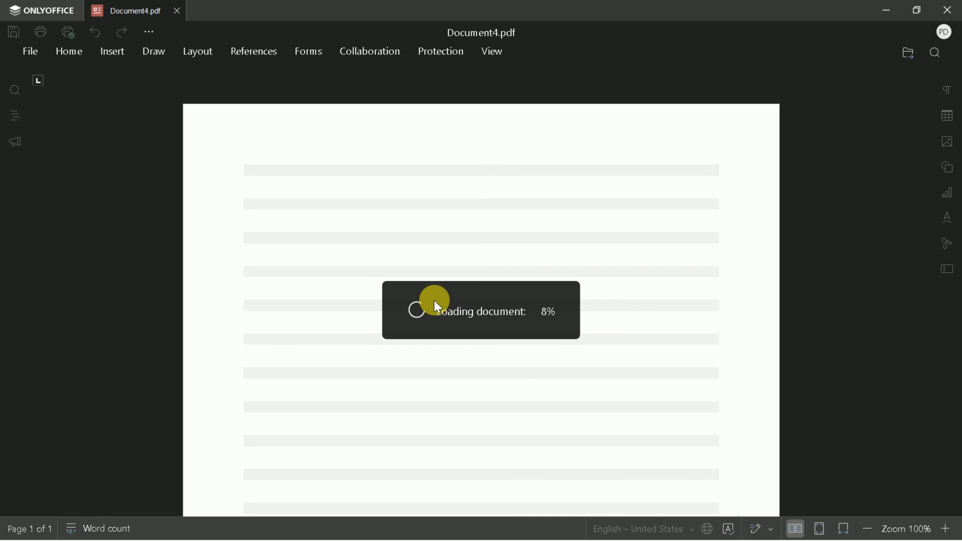
{"action": "scroll", "coordinate": [483, 326], "scroll_direction": "down", "scroll_amount": 6}
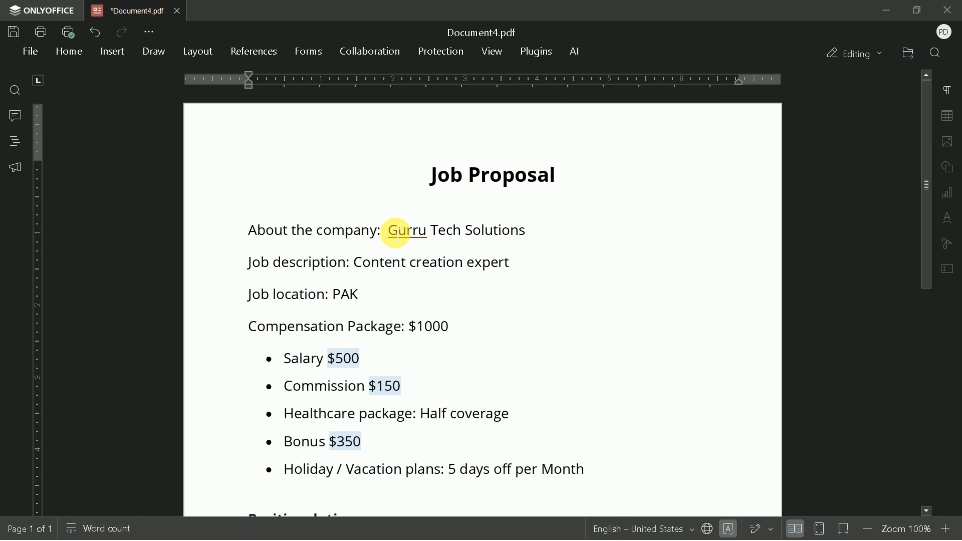
{"action": "left_click_drag", "start_coordinate": [388, 230], "coordinate": [522, 229]}
{"action": "right_click", "coordinate": [488, 242]}
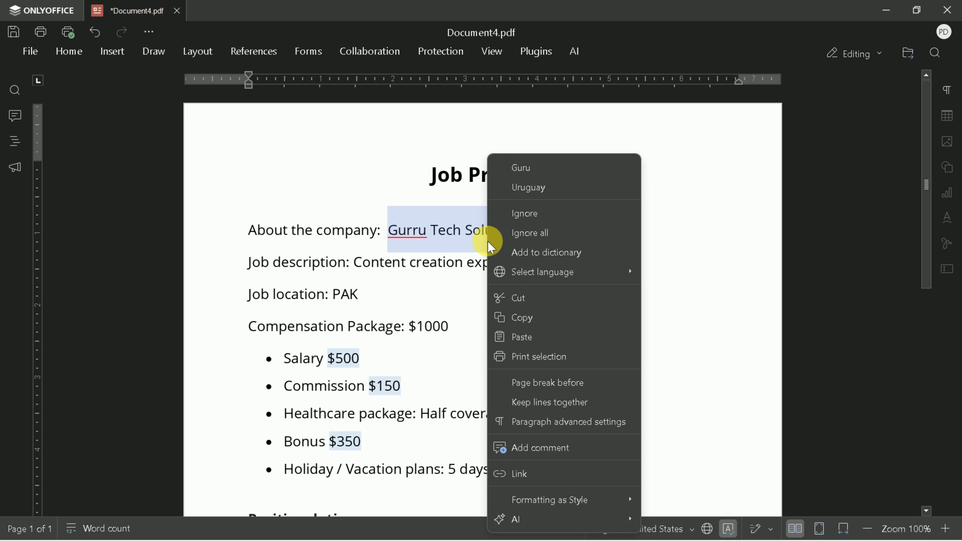
{"action": "left_click", "coordinate": [547, 485]}
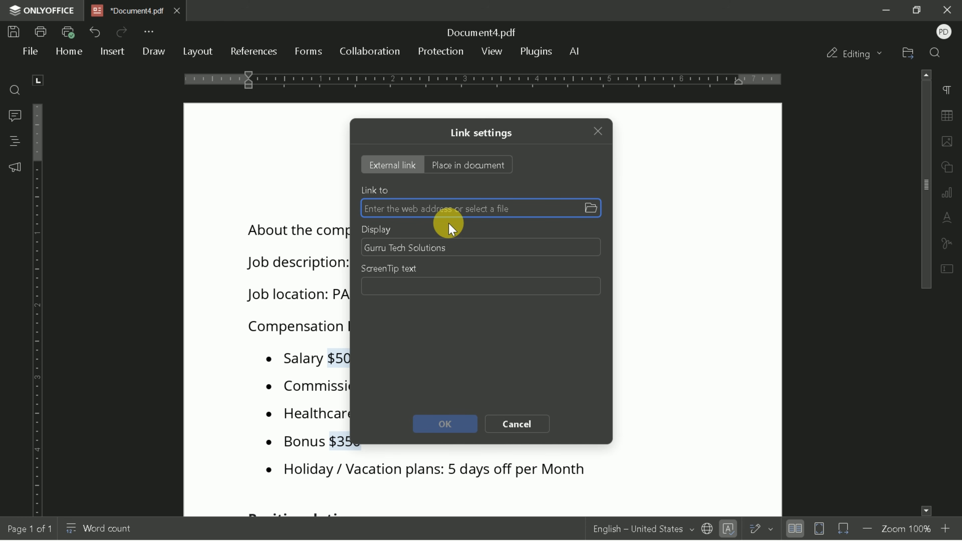
{"action": "right_click", "coordinate": [412, 209]}
{"action": "left_click", "coordinate": [444, 254]}
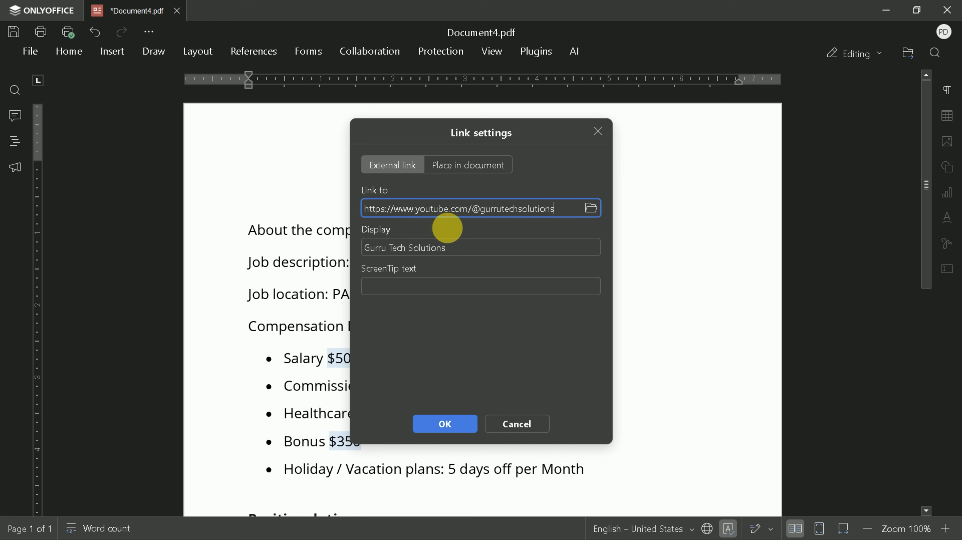
{"action": "left_click_drag", "start_coordinate": [471, 209], "coordinate": [528, 210]}
{"action": "left_click", "coordinate": [567, 221]}
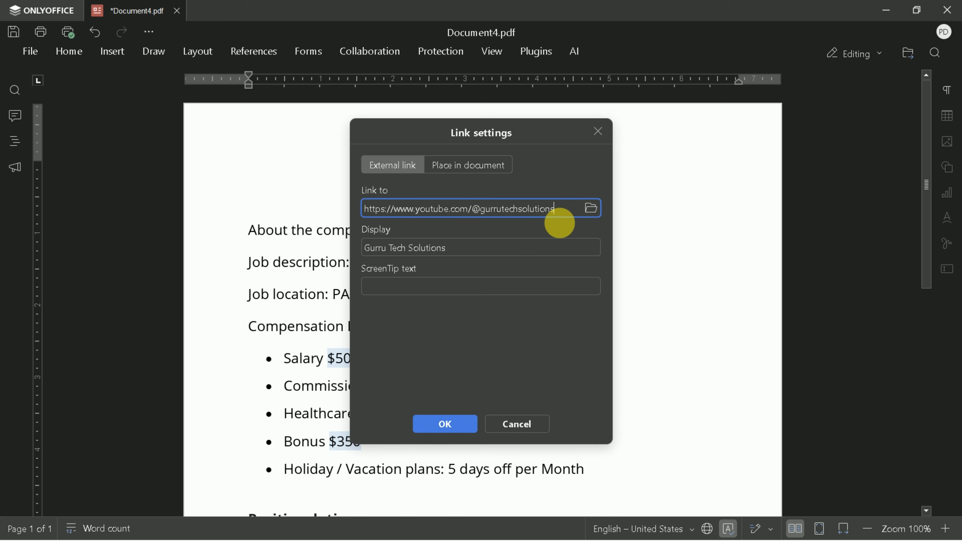
{"action": "left_click", "coordinate": [446, 425]}
Look over the form down to the signature and follow the company name's link to test it.
{"action": "scroll", "coordinate": [606, 450], "scroll_direction": "down", "scroll_amount": 5}
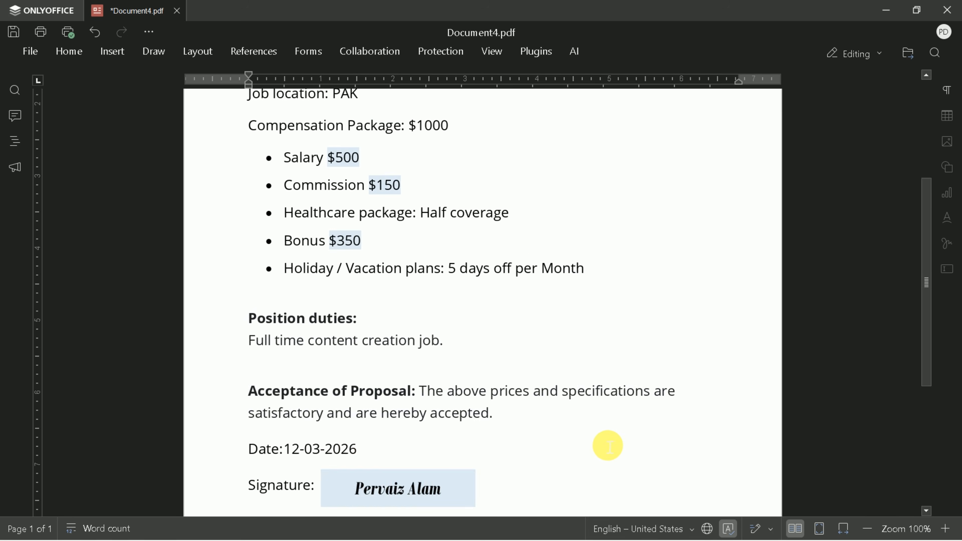
{"action": "scroll", "coordinate": [607, 445], "scroll_direction": "up", "scroll_amount": 5}
{"action": "left_click", "coordinate": [395, 237], "text": "shift"}
{"action": "left_click", "coordinate": [544, 303]}
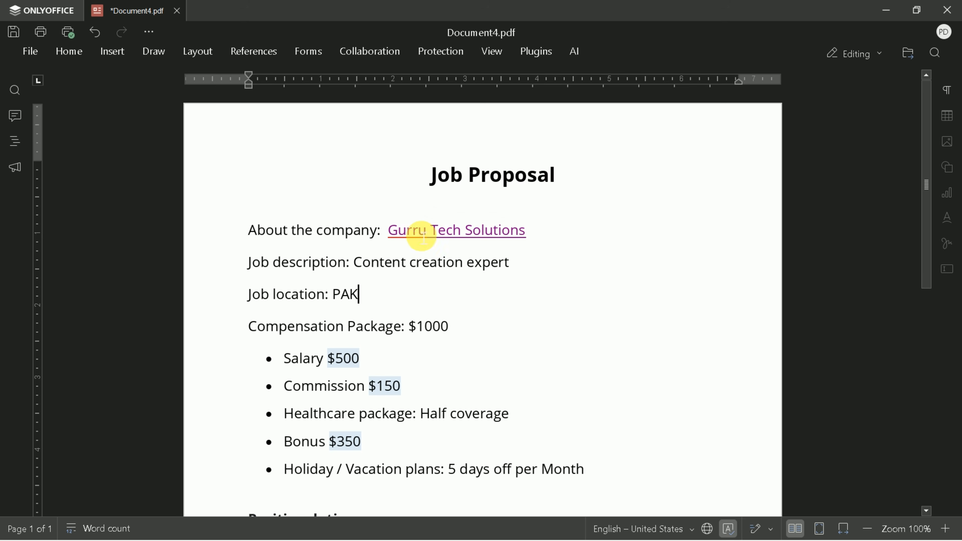
Open the link settings of the "Gurru Tech Solutions" link to review them, and close them without changes.
{"action": "left_click_drag", "start_coordinate": [395, 240], "coordinate": [542, 245]}
{"action": "left_click", "coordinate": [564, 280]}
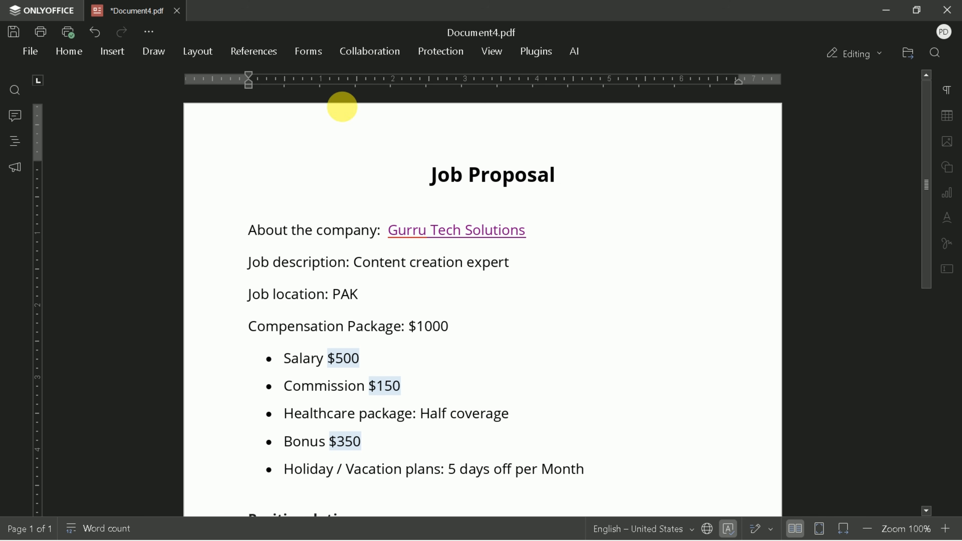
{"action": "left_click_drag", "start_coordinate": [394, 240], "coordinate": [544, 232]}
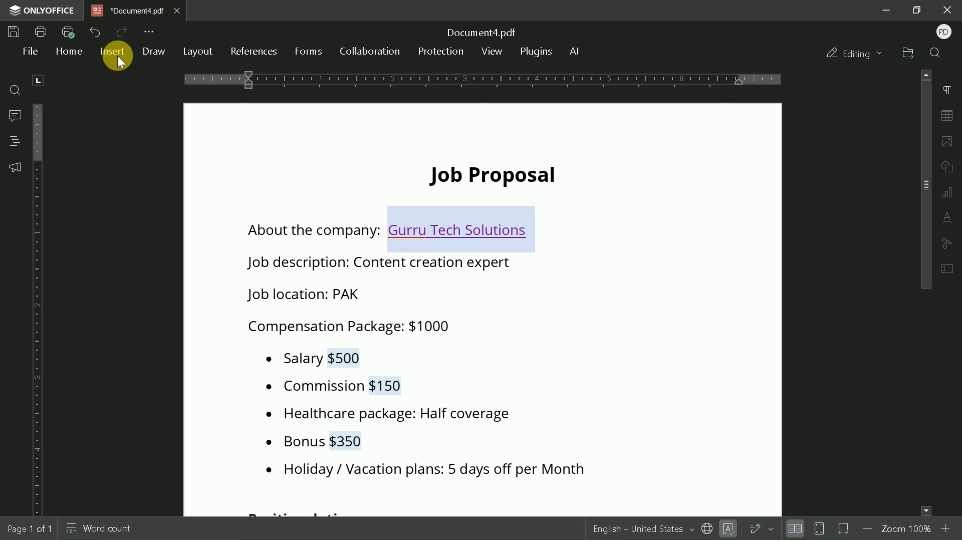
{"action": "left_click", "coordinate": [108, 52]}
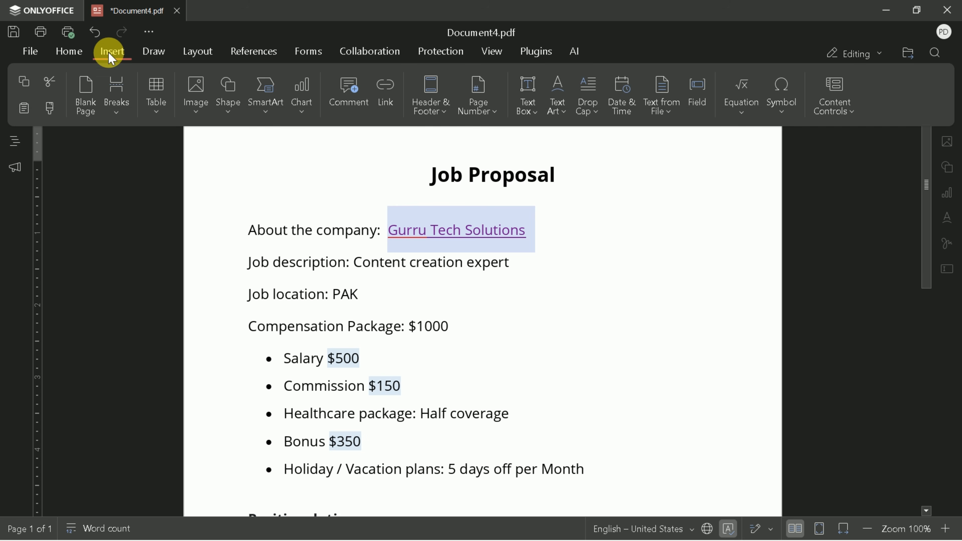
{"action": "left_click", "coordinate": [378, 112]}
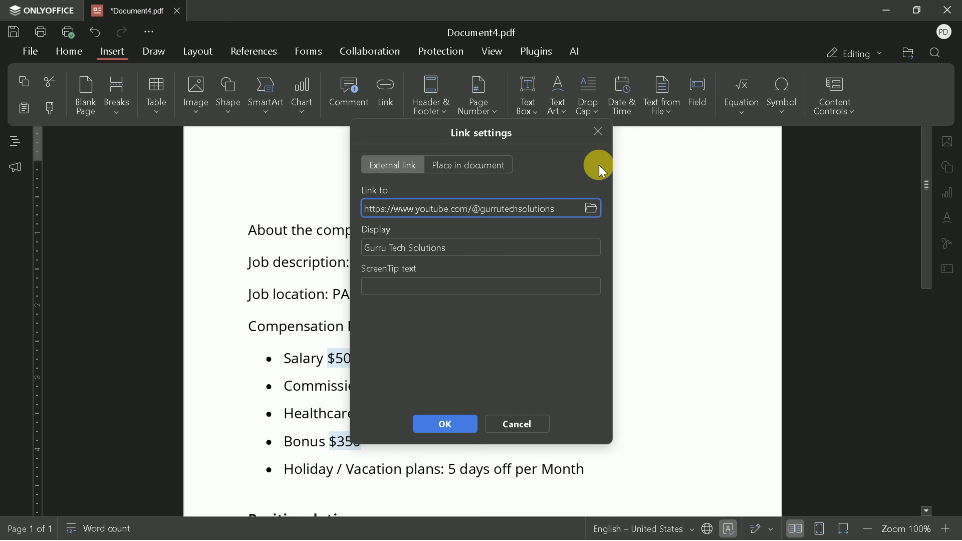
{"action": "left_click", "coordinate": [663, 197]}
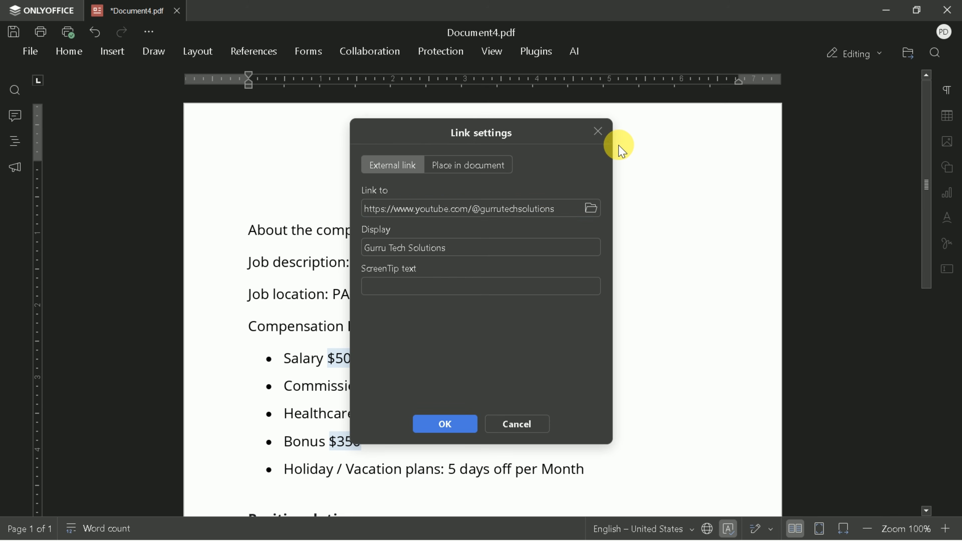
{"action": "left_click", "coordinate": [598, 132]}
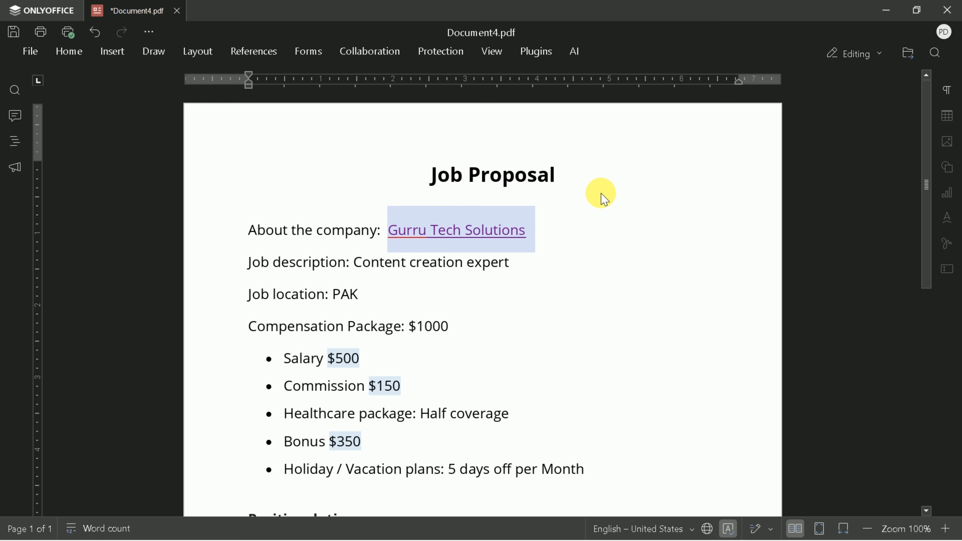
Save Document4.pdf with its new company link and open the file encryption options.
{"action": "left_click", "coordinate": [623, 234]}
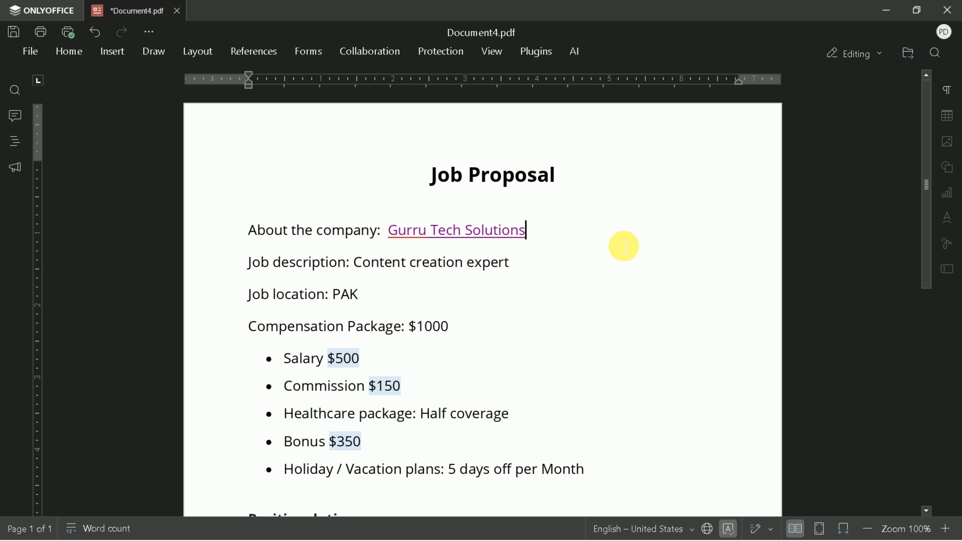
{"action": "key", "text": "ctrl+s"}
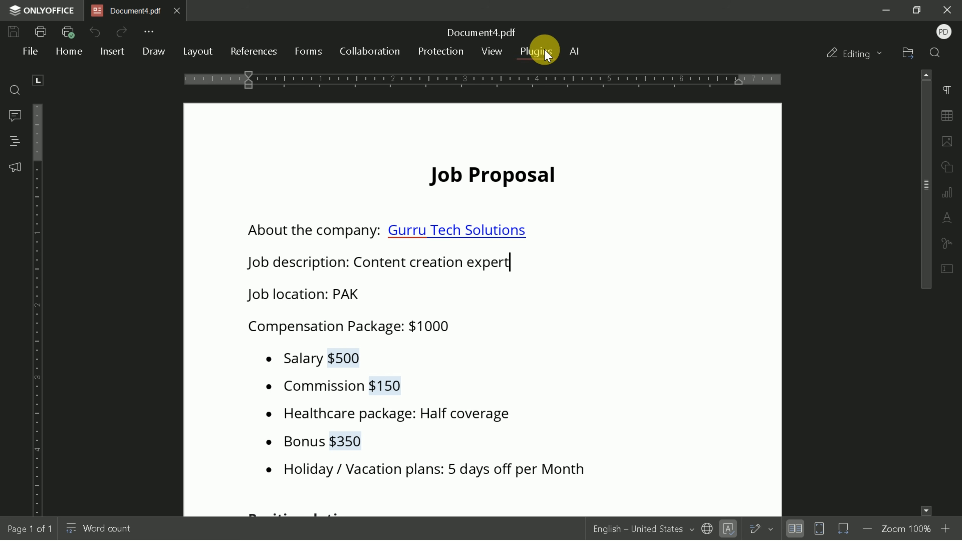
{"action": "left_click", "coordinate": [449, 57]}
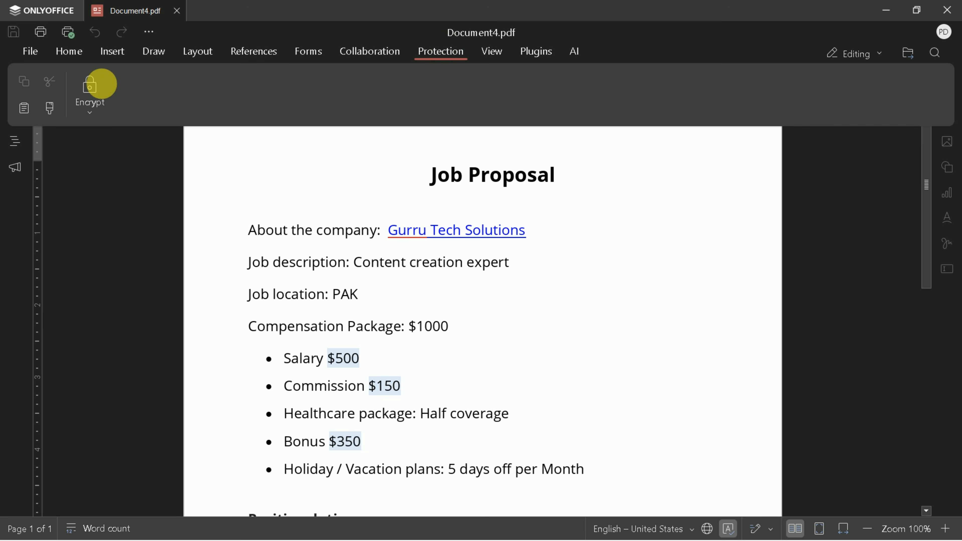
{"action": "left_click", "coordinate": [92, 93]}
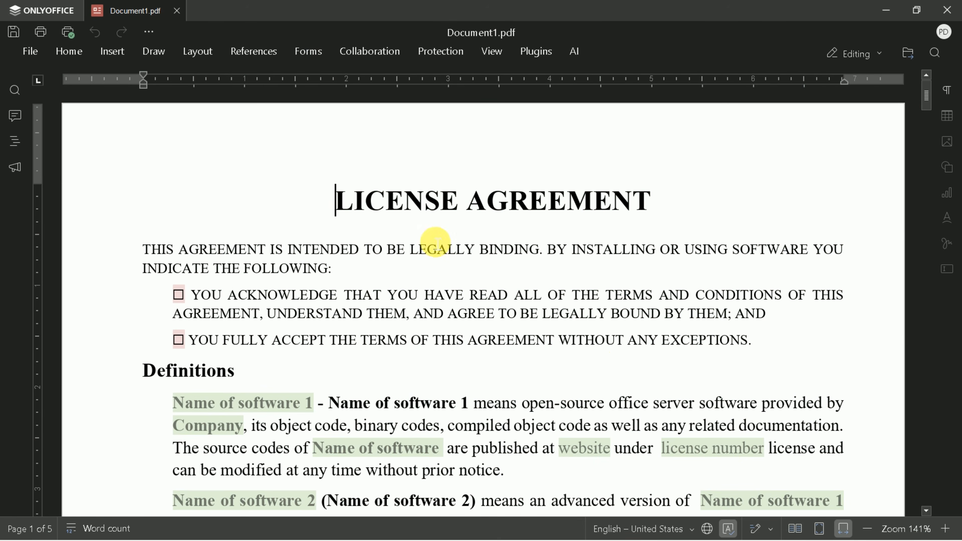
Fit the License Agreement to whole-page view and switch it to multiple pages side by side.
{"action": "scroll", "coordinate": [584, 245], "scroll_direction": "down", "scroll_amount": 4}
{"action": "scroll", "coordinate": [783, 238], "scroll_direction": "down", "scroll_amount": 8}
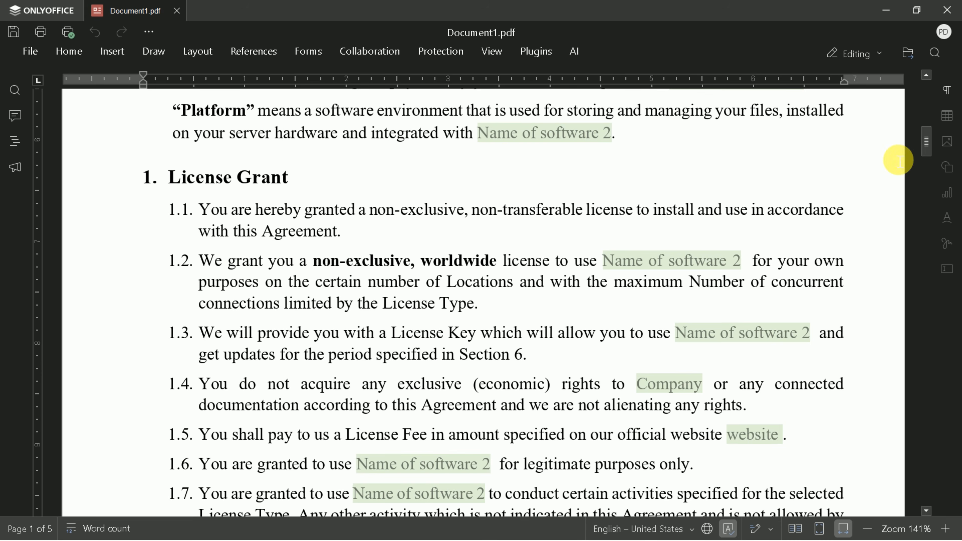
{"action": "mouse_move", "coordinate": [926, 144]}
{"action": "left_mouse_down"}
{"action": "mouse_move", "coordinate": [911, 257]}
{"action": "mouse_move", "coordinate": [924, 511]}
{"action": "mouse_move", "coordinate": [942, 242]}
{"action": "mouse_move", "coordinate": [926, 97]}
{"action": "left_mouse_up"}
{"action": "left_click", "coordinate": [819, 529]}
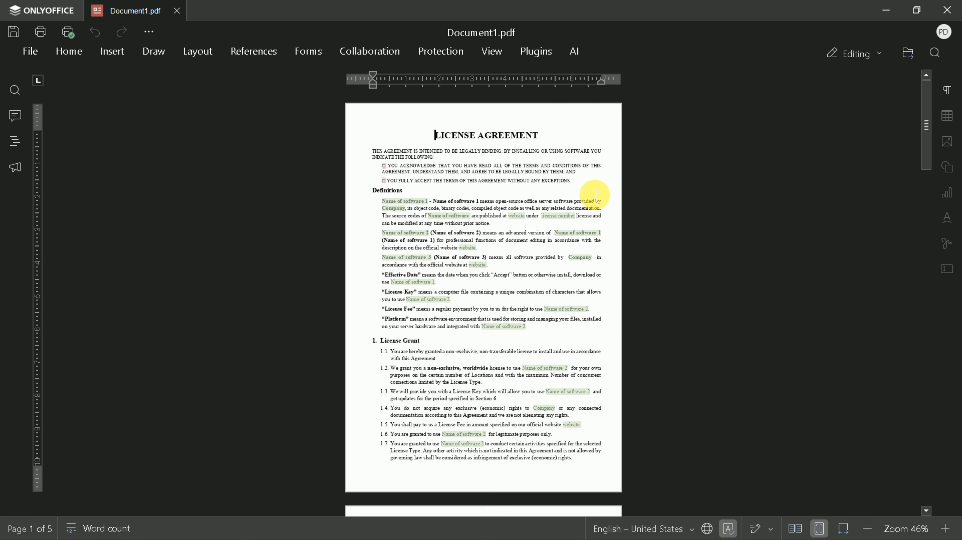
{"action": "left_click", "coordinate": [494, 53]}
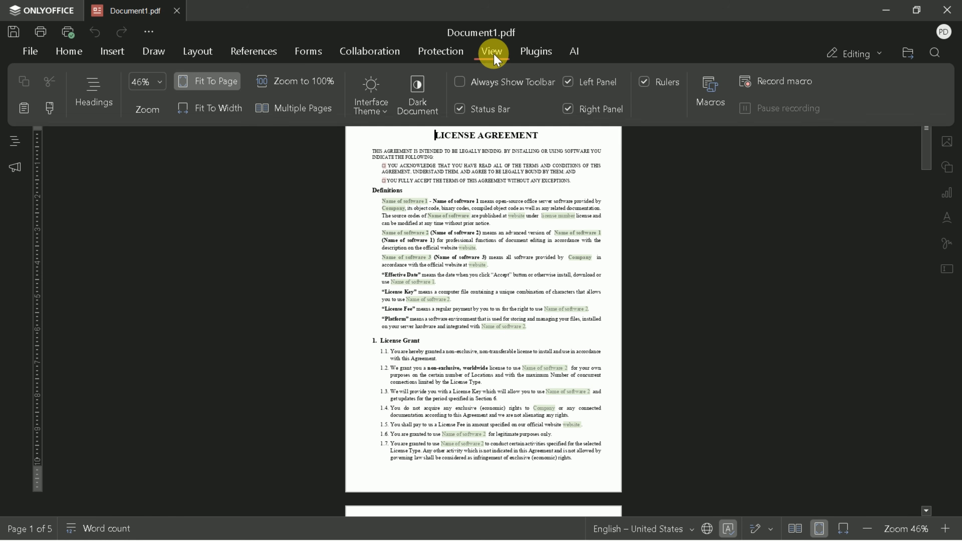
{"action": "left_click", "coordinate": [302, 110]}
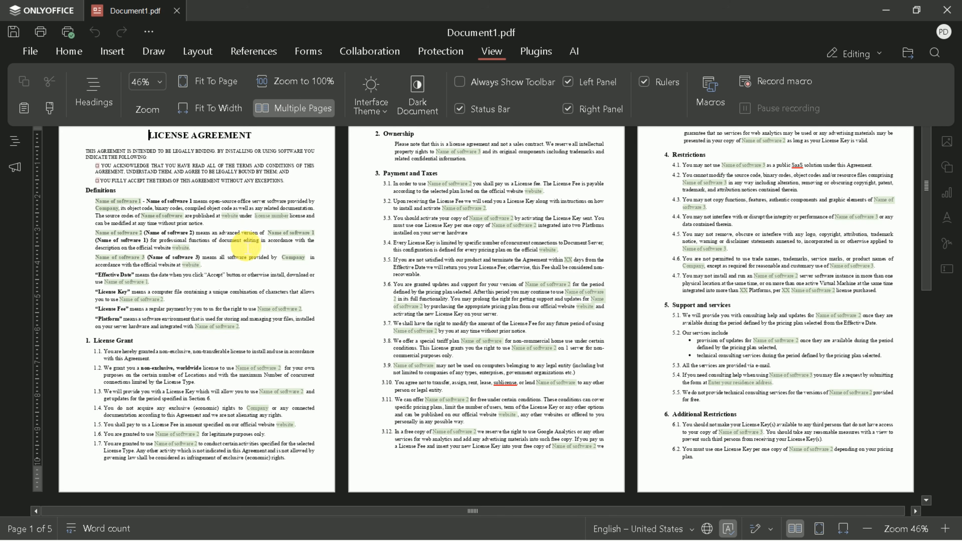
Look over all License Agreement pages in the side-by-side layout, from the title to the signature fields and back.
{"action": "left_click", "coordinate": [427, 137]}
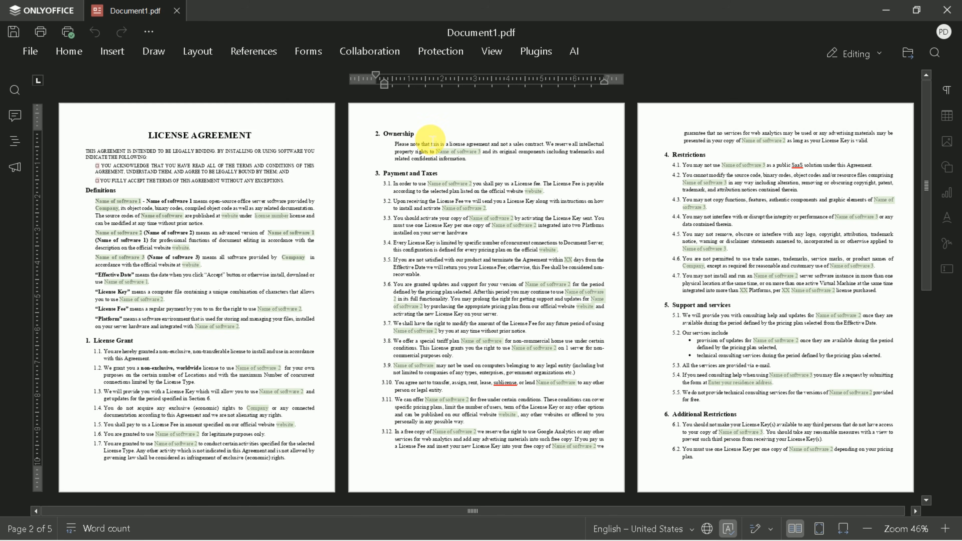
{"action": "left_click", "coordinate": [260, 141]}
{"action": "left_click", "coordinate": [426, 142]}
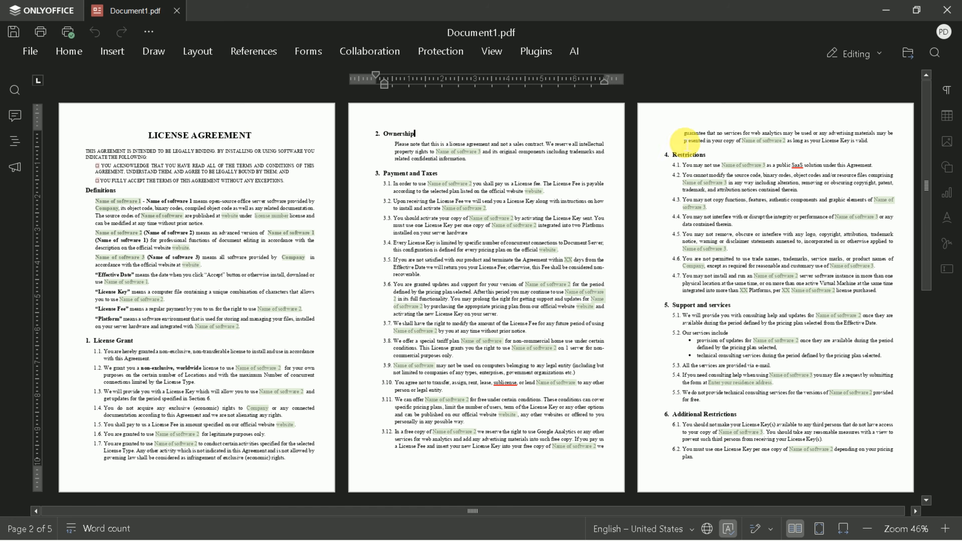
{"action": "left_click", "coordinate": [709, 157]}
{"action": "scroll", "coordinate": [741, 230], "scroll_direction": "down", "scroll_amount": 8}
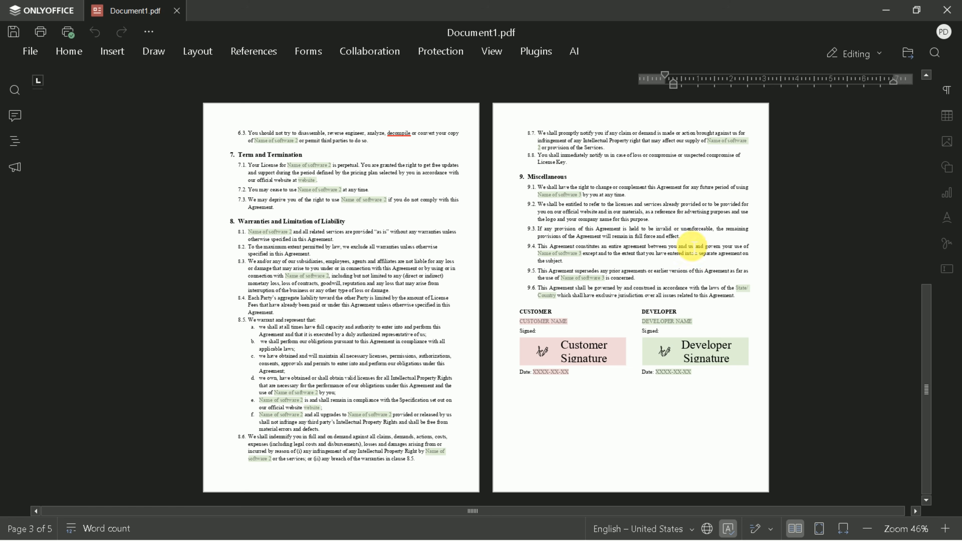
{"action": "left_click", "coordinate": [331, 318]}
{"action": "left_click", "coordinate": [585, 391]}
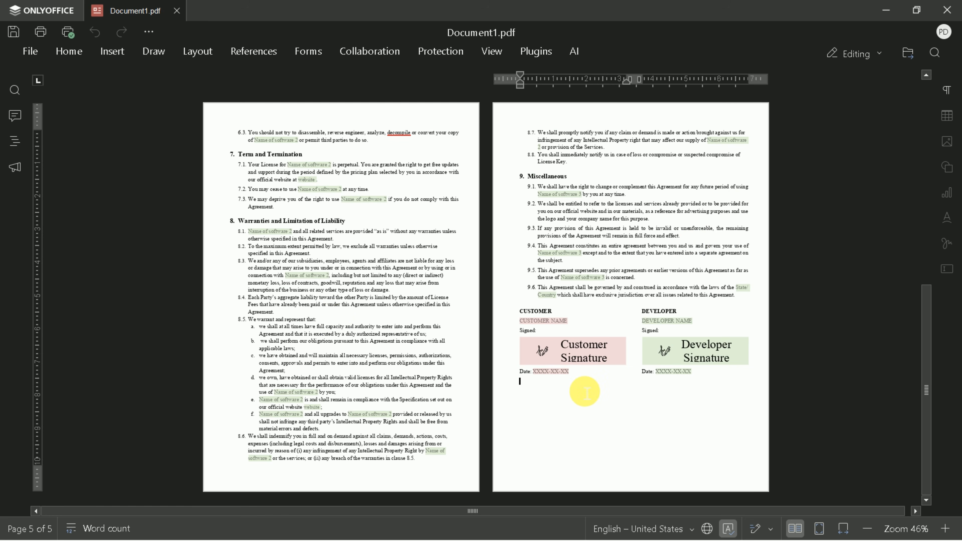
{"action": "scroll", "coordinate": [581, 379], "scroll_direction": "up", "scroll_amount": 8}
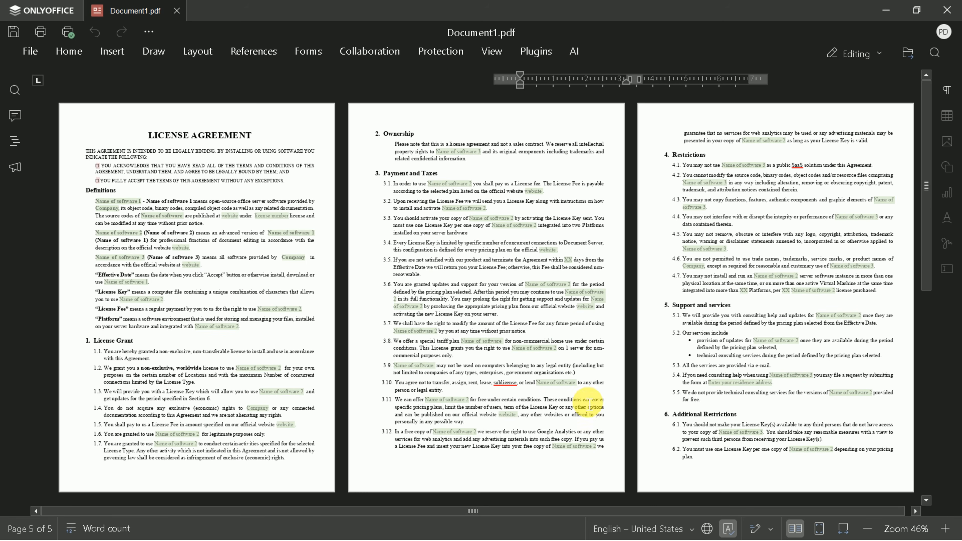
{"action": "left_click", "coordinate": [447, 132]}
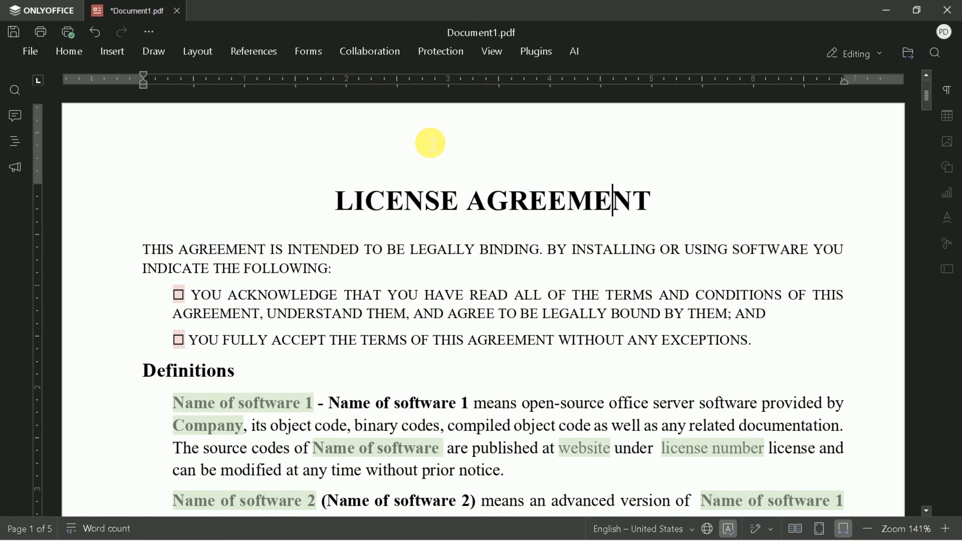
Open the first page's header for editing and show the header and footer settings.
{"action": "double_click", "coordinate": [429, 143]}
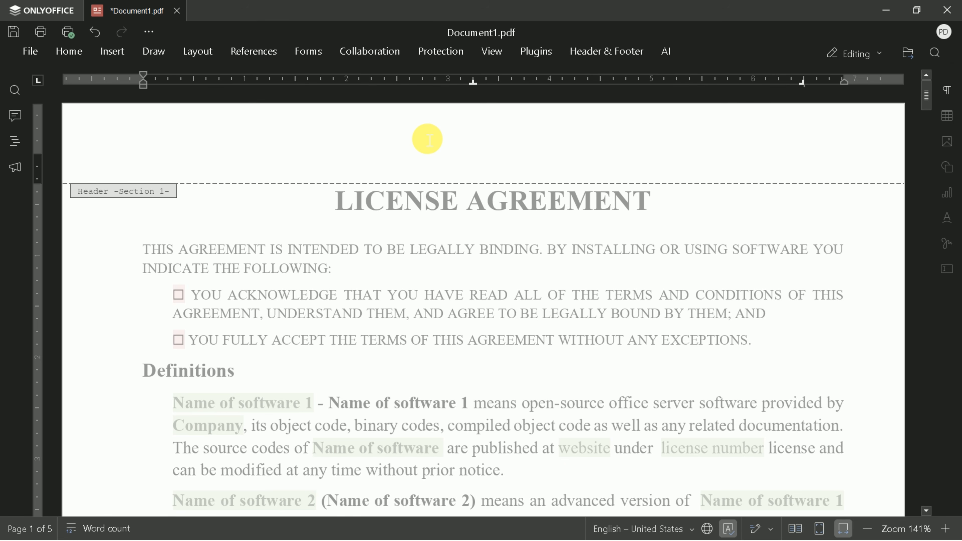
{"action": "left_click", "coordinate": [607, 53]}
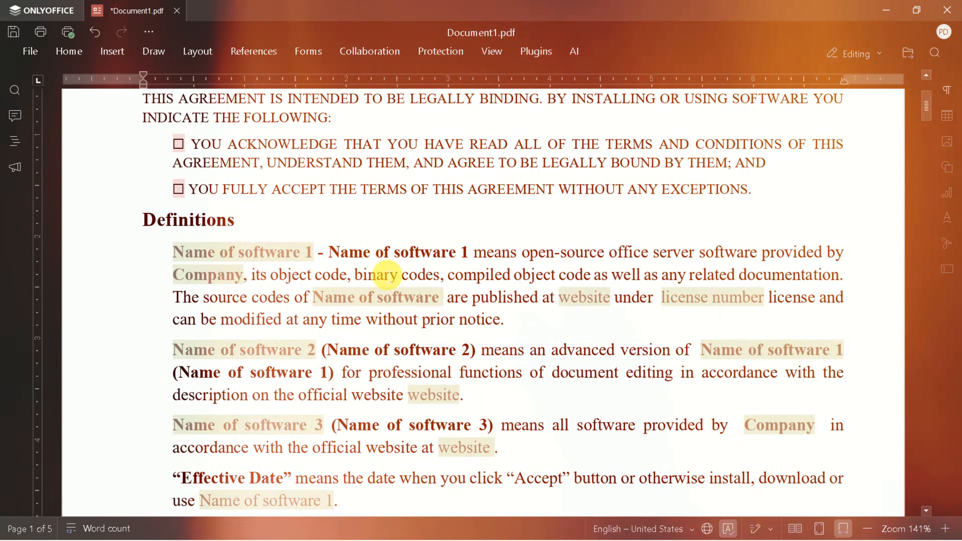
Go through the License Grant section, selecting single words and the whole paragraphs of clauses 1.1 and 1.4.
{"action": "scroll", "coordinate": [389, 265], "scroll_direction": "down", "scroll_amount": 11}
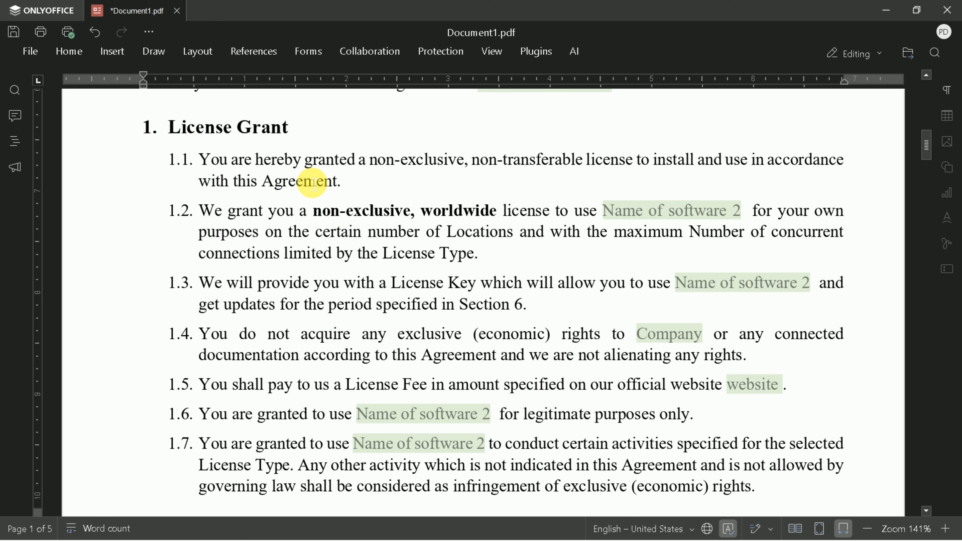
{"action": "double_click", "coordinate": [272, 166]}
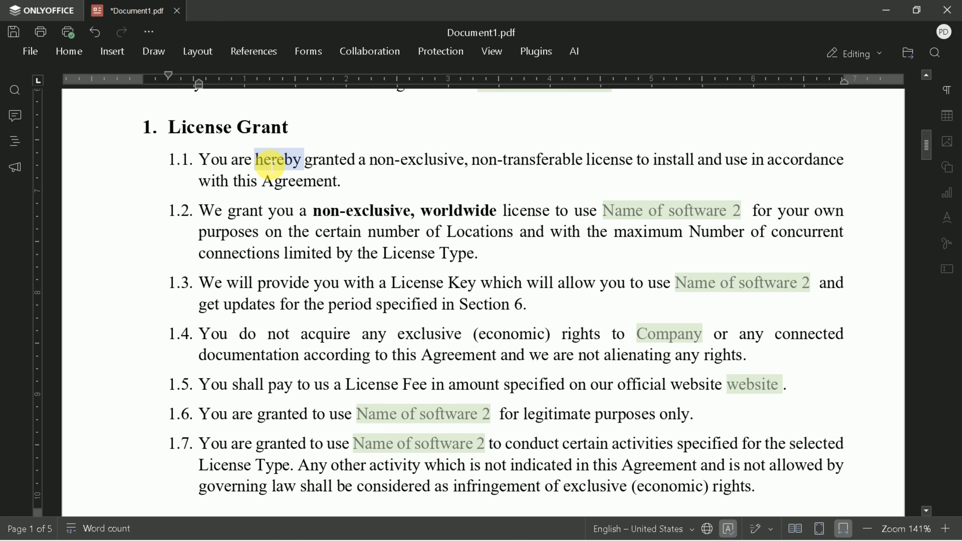
{"action": "triple_click", "coordinate": [213, 166]}
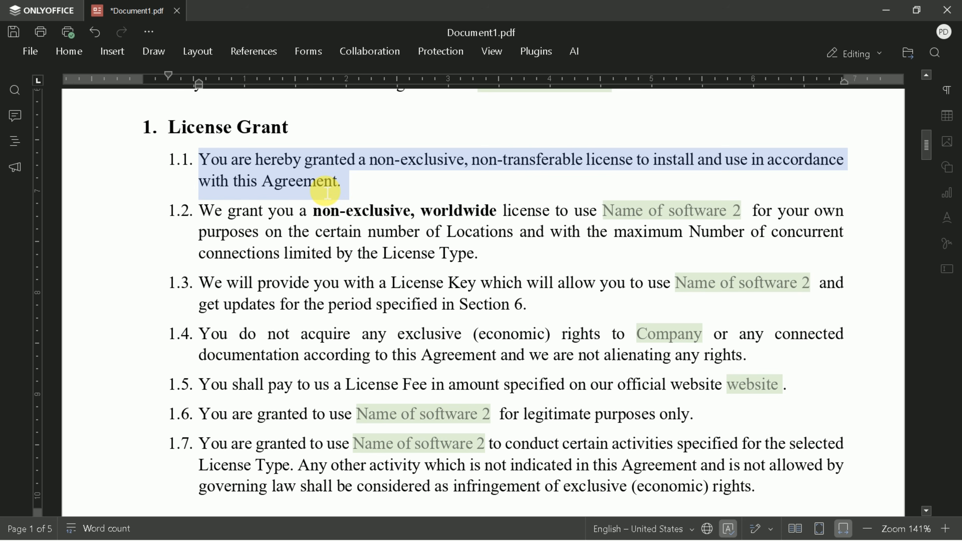
{"action": "scroll", "coordinate": [327, 192], "scroll_direction": "down", "scroll_amount": 3}
{"action": "double_click", "coordinate": [216, 242]}
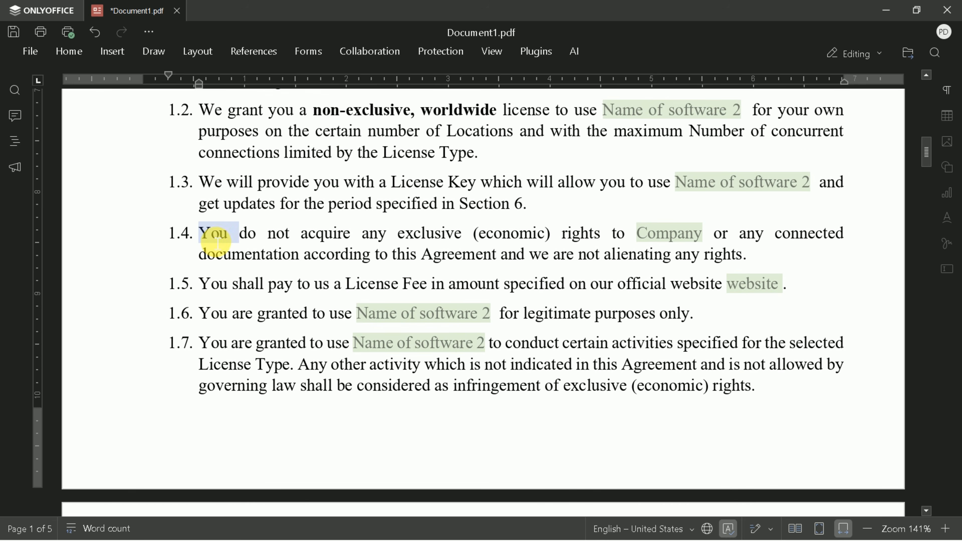
{"action": "double_click", "coordinate": [230, 257]}
{"action": "triple_click", "coordinate": [214, 240]}
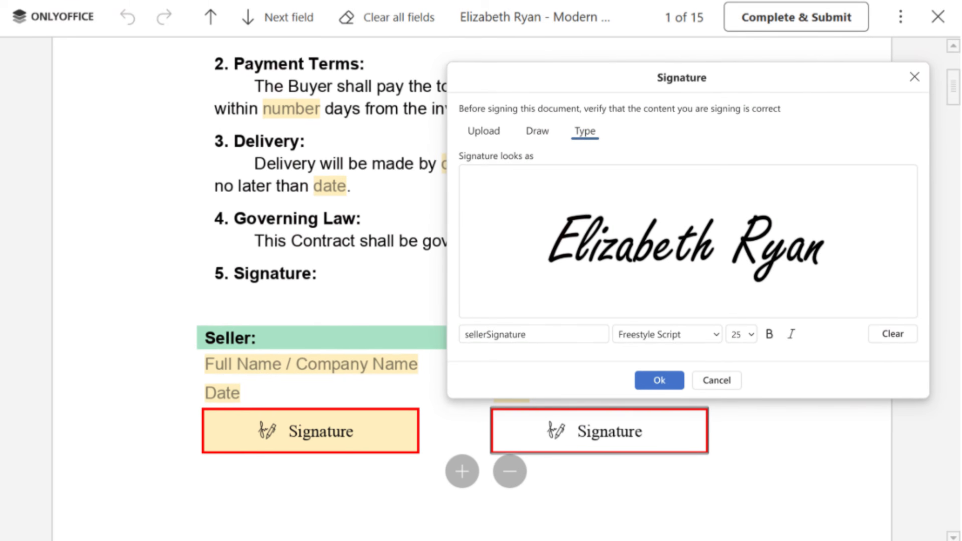